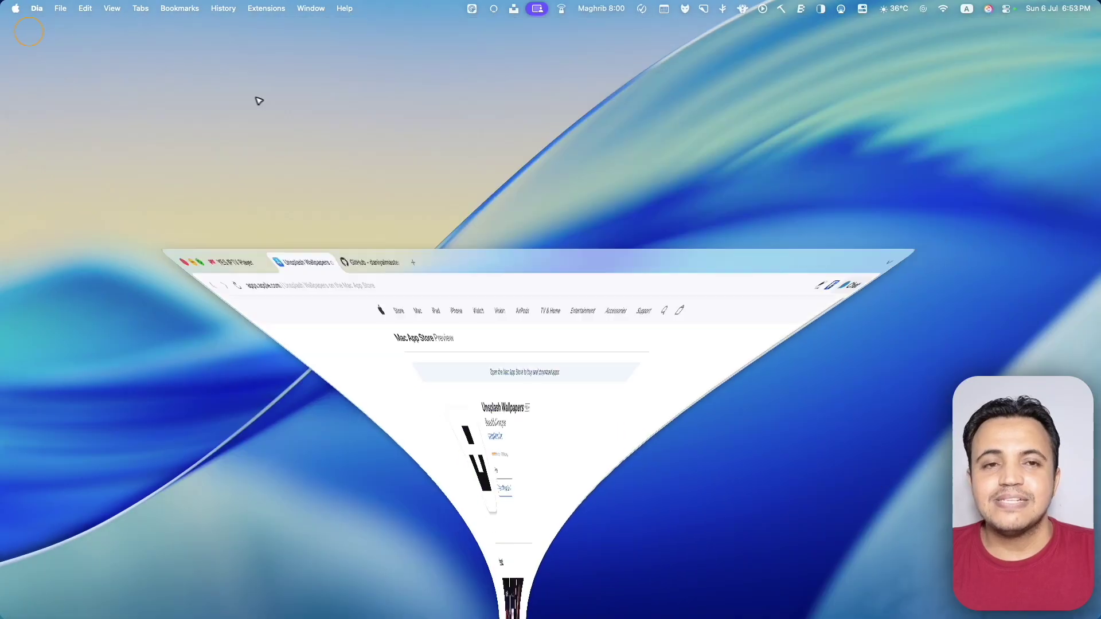
Open Unsplash Wallpapers, try to set the suggested photo as the wallpaper, and download it.
left_click(512, 10)
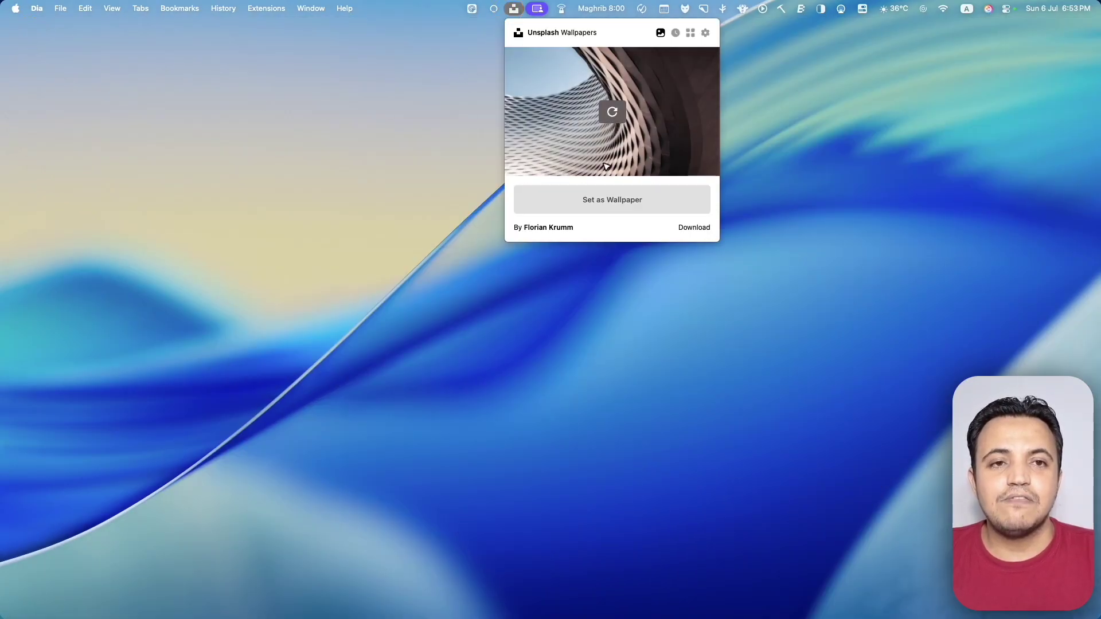
left_click(614, 205)
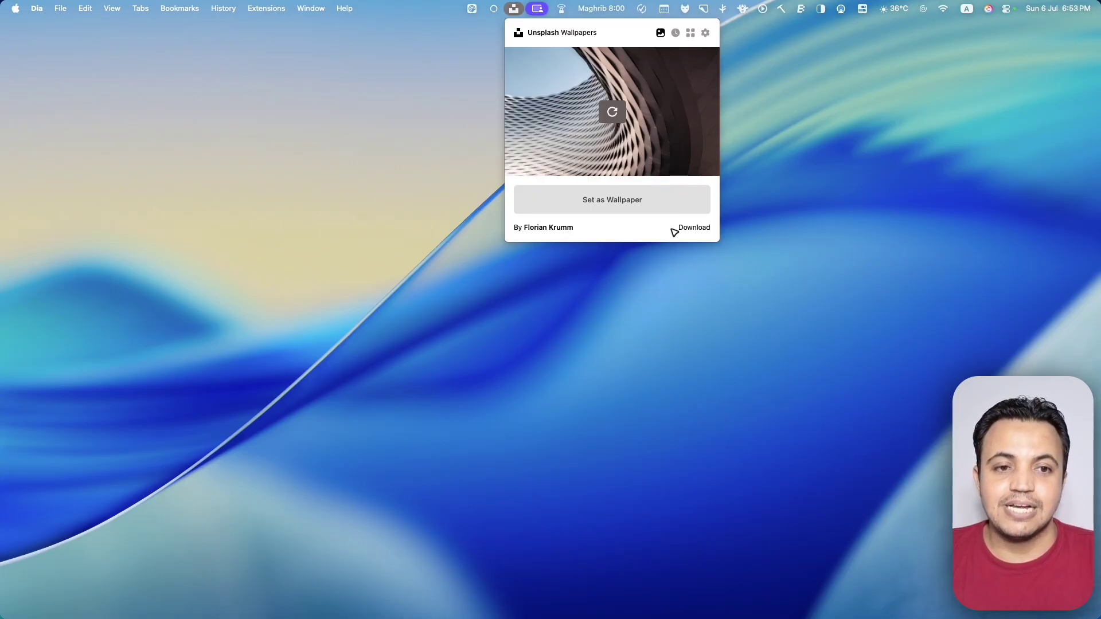
left_click(699, 229)
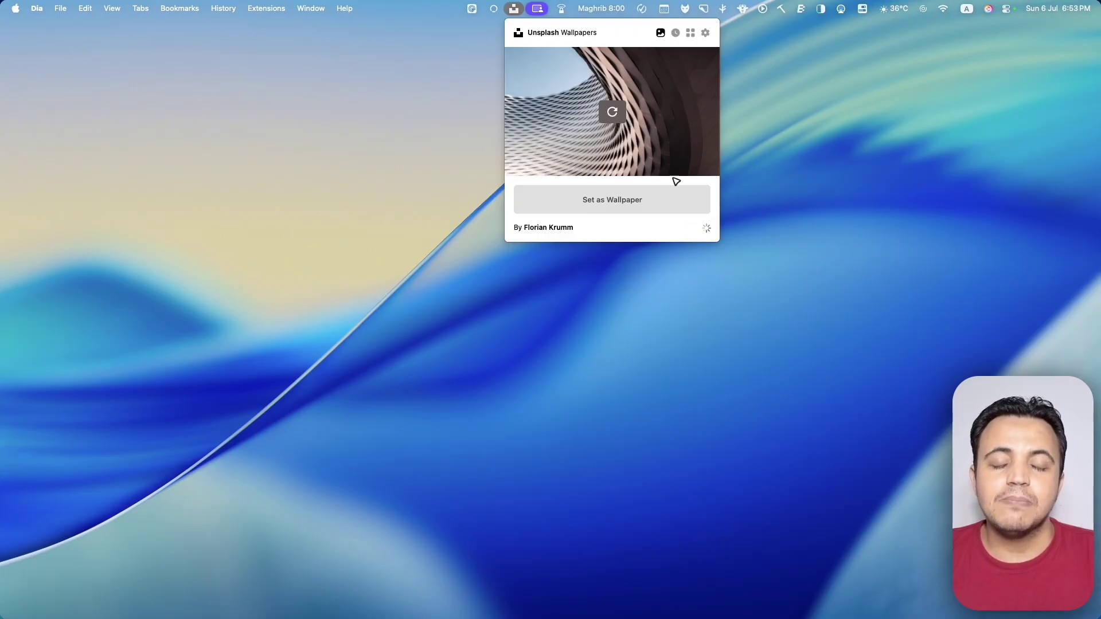
Enable updating all screens and desktops and launching on system startup in the Unsplash Wallpapers settings.
left_click(706, 34)
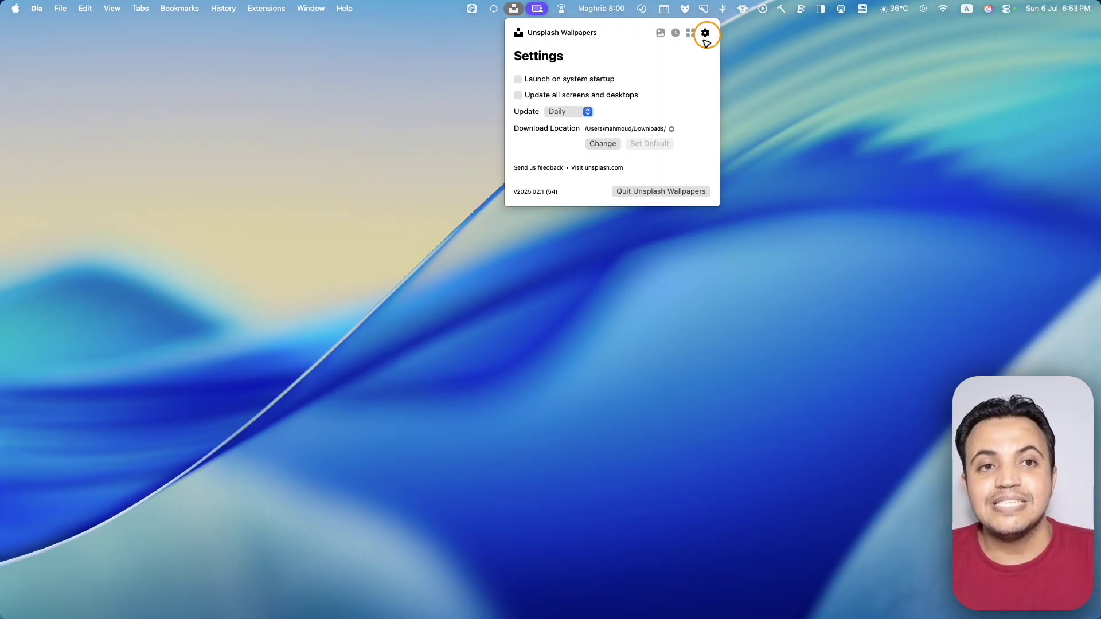
left_click(605, 145)
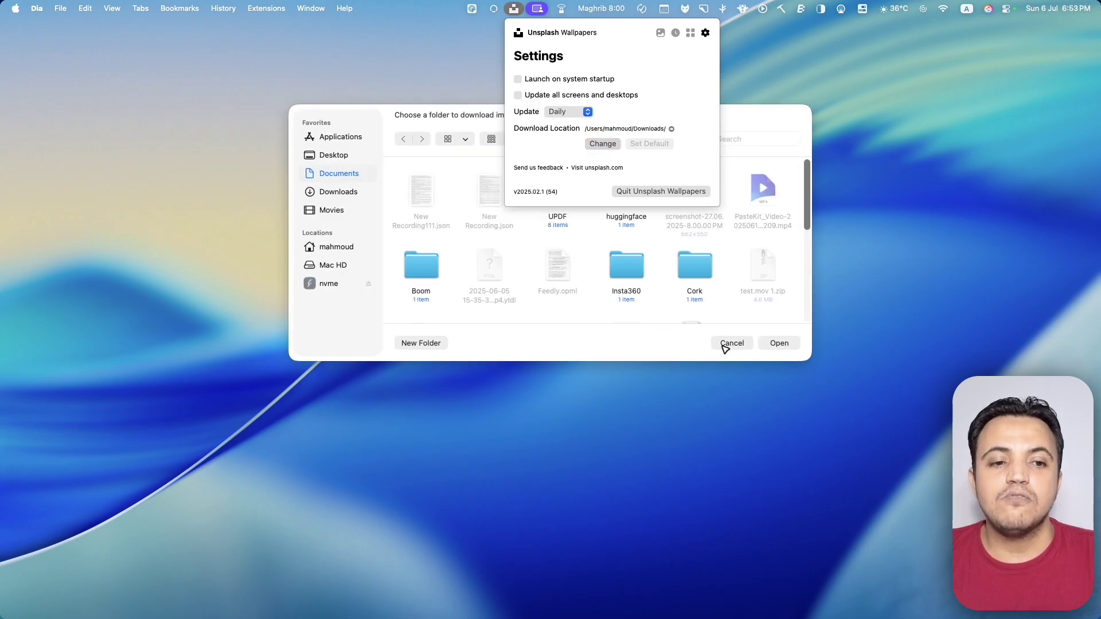
left_click(732, 343)
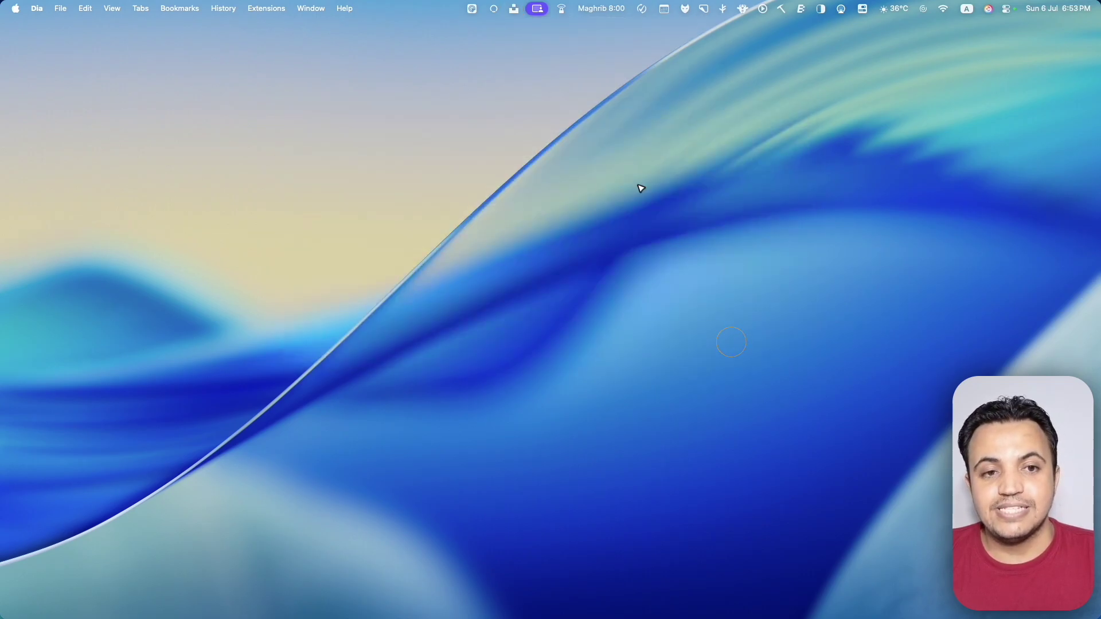
left_click(514, 9)
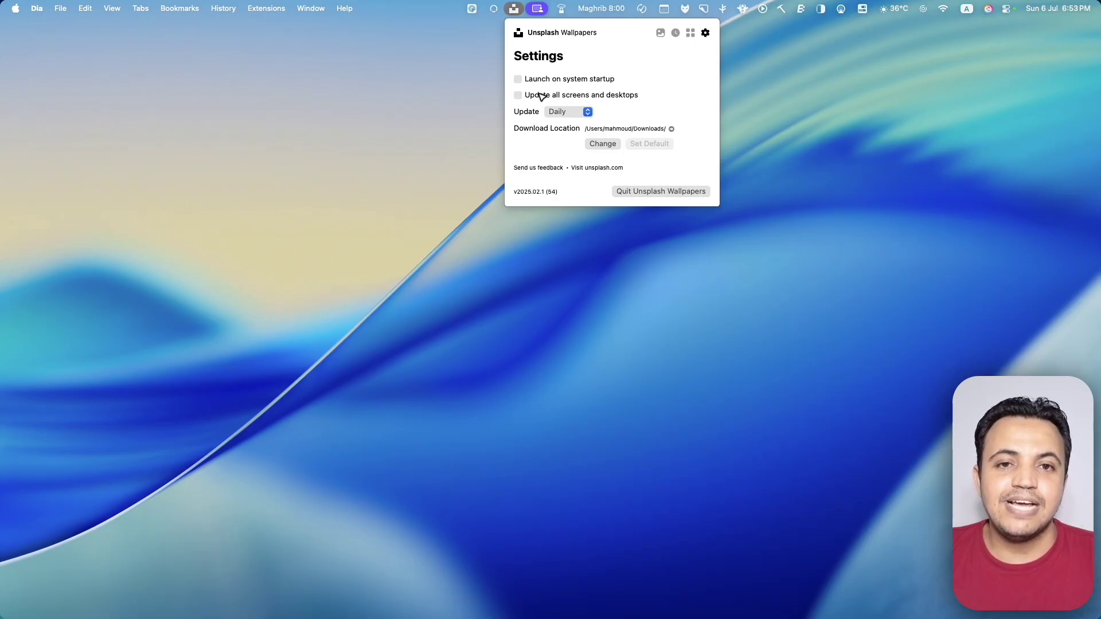
left_click(518, 95)
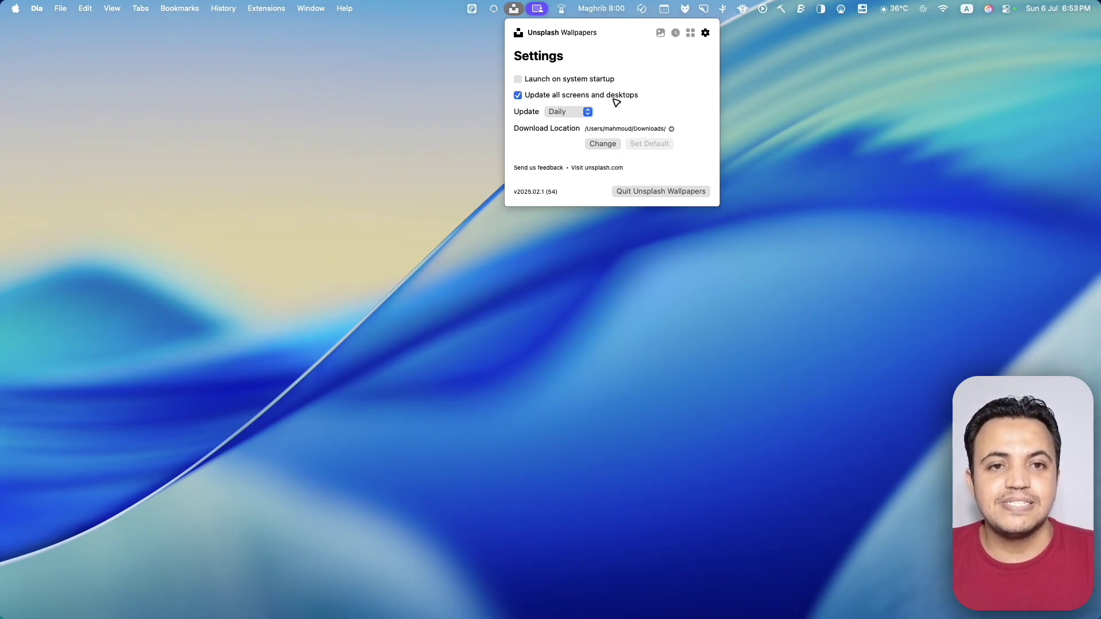
left_click(518, 79)
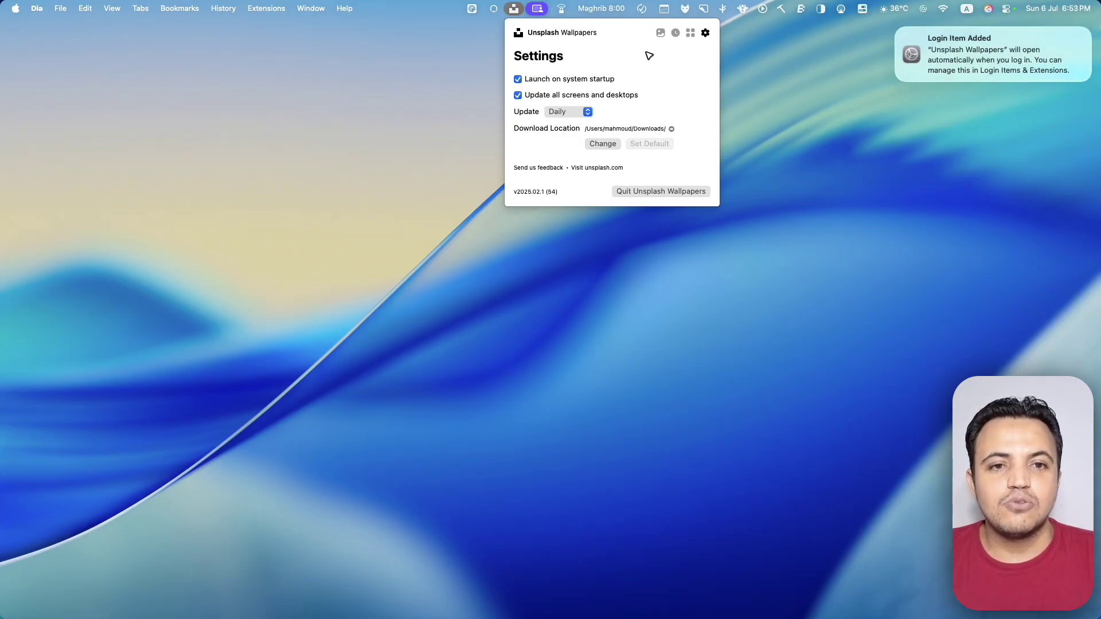
Look through the current photo and wallpaper history, and deselect the Editorial category among the wallpaper collections.
left_click(661, 33)
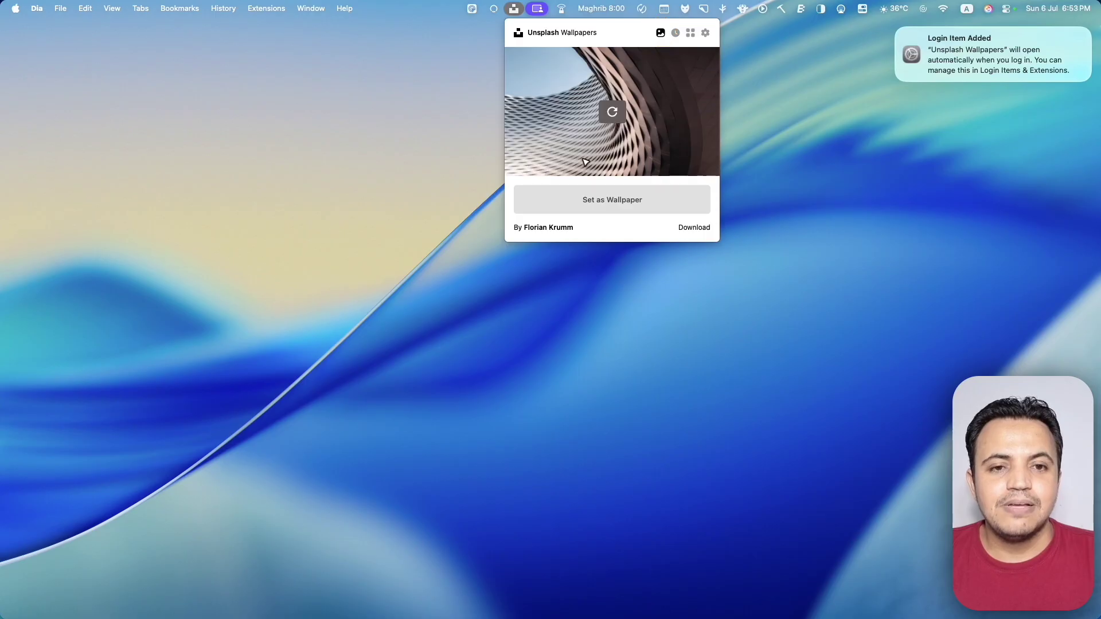
left_click(676, 32)
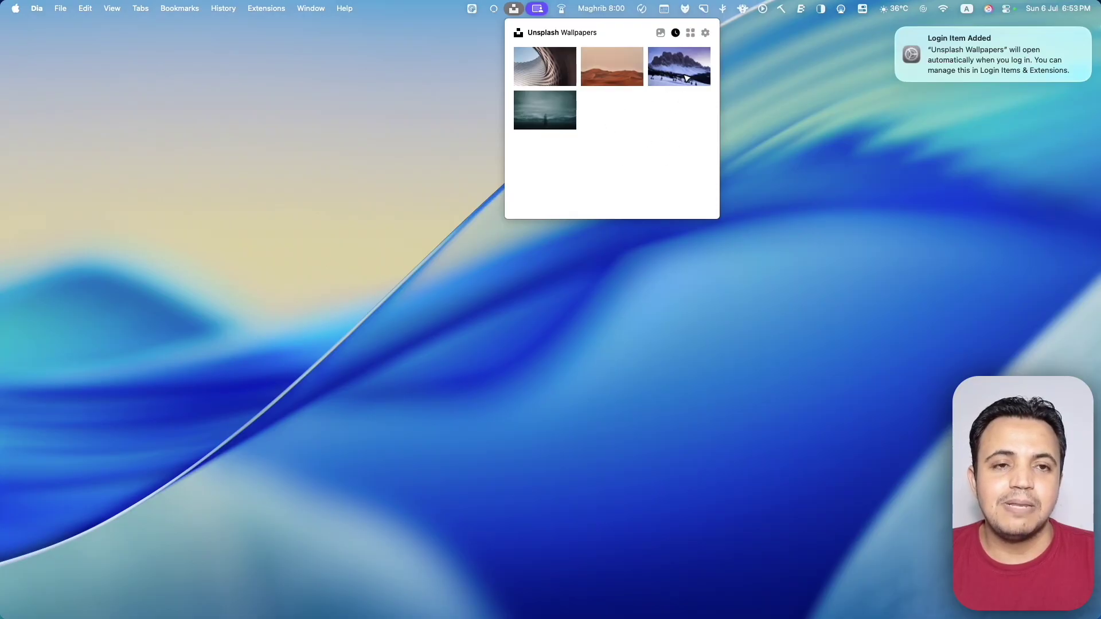
left_click(691, 33)
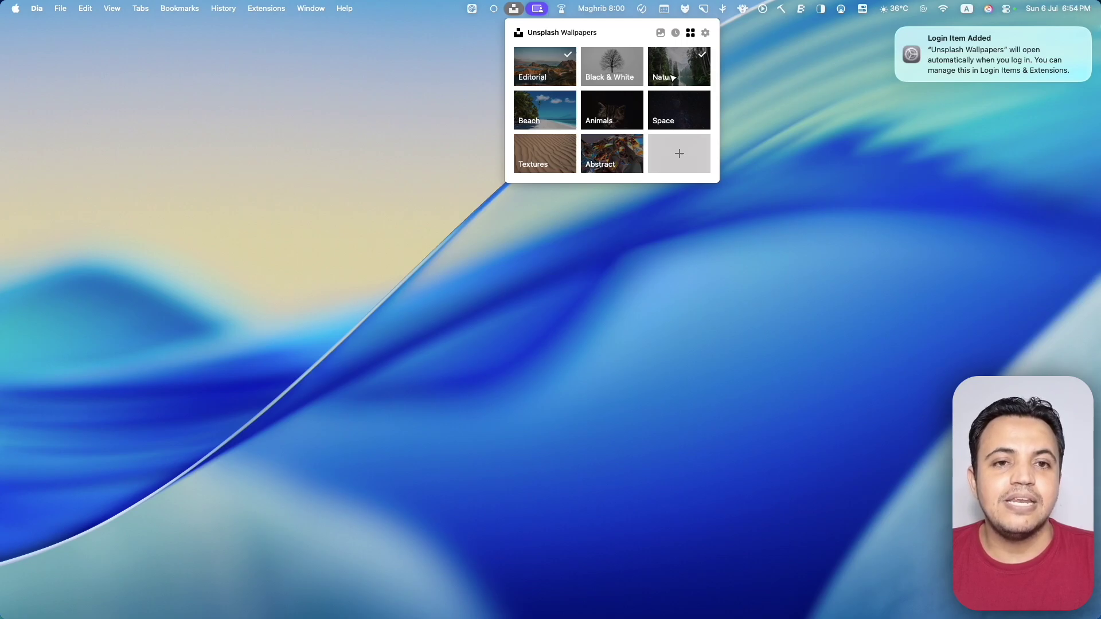
left_click(565, 67)
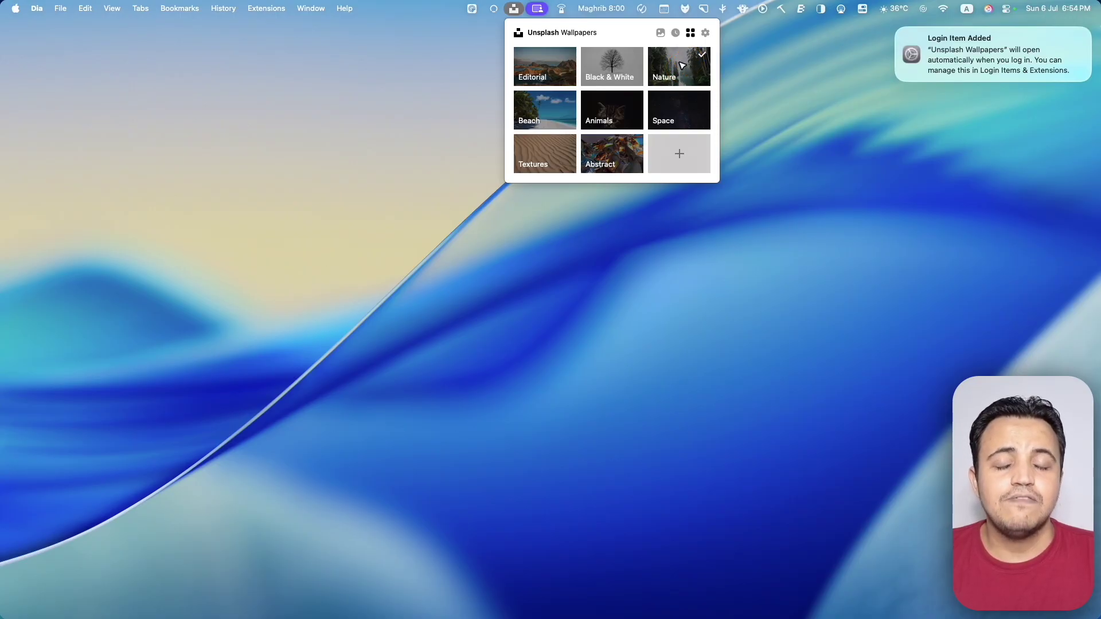
Show the available wallpaper update intervals in the Unsplash Wallpapers settings.
left_click(706, 33)
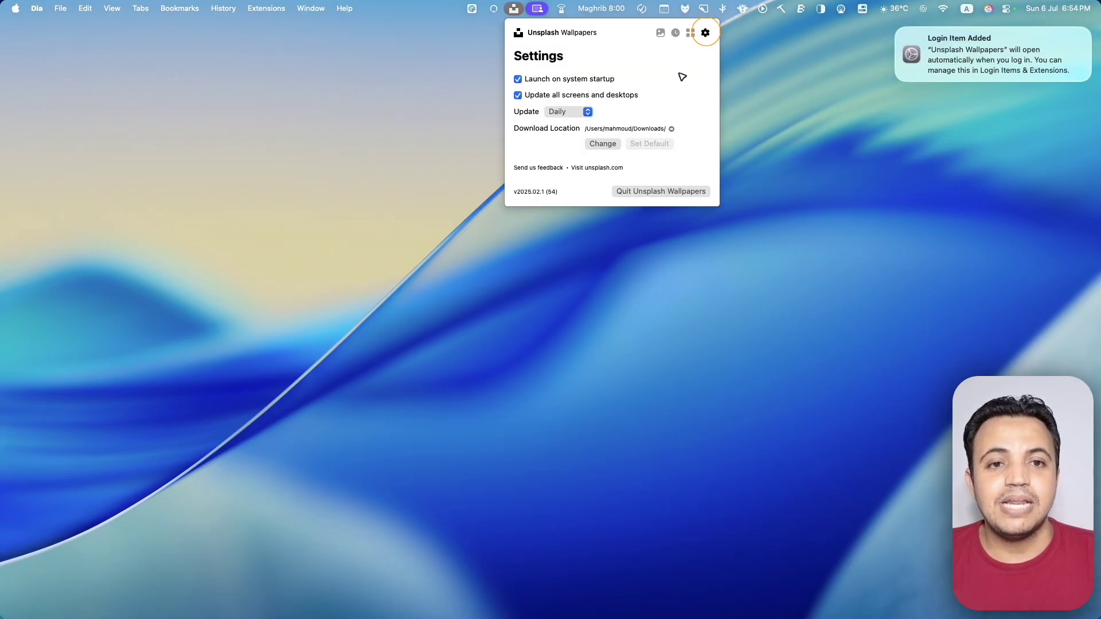
left_click(565, 110)
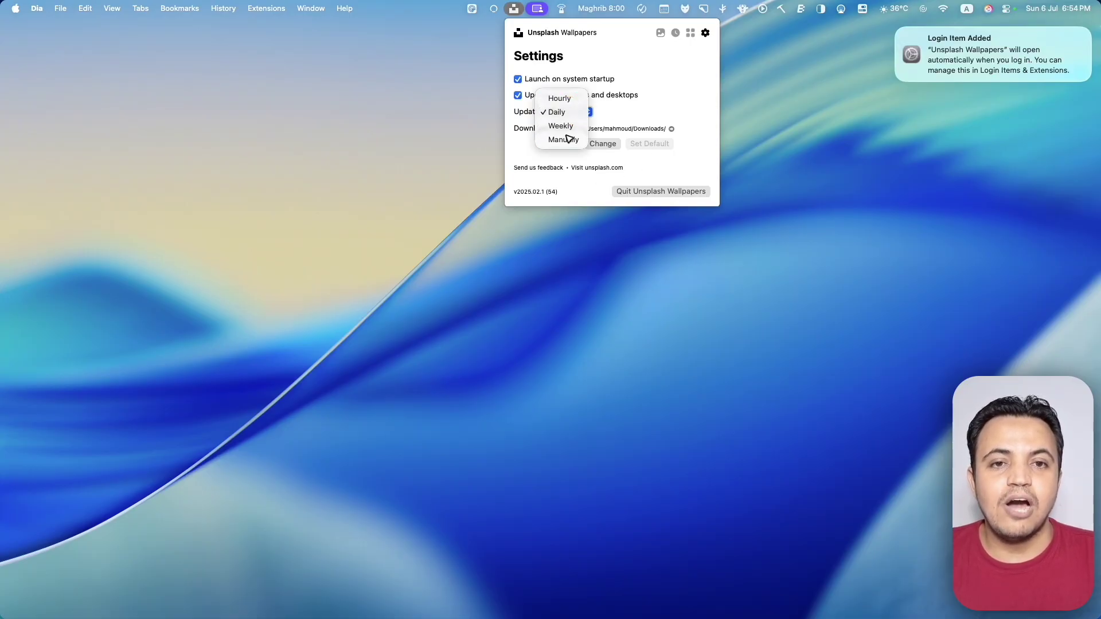
key("Down")
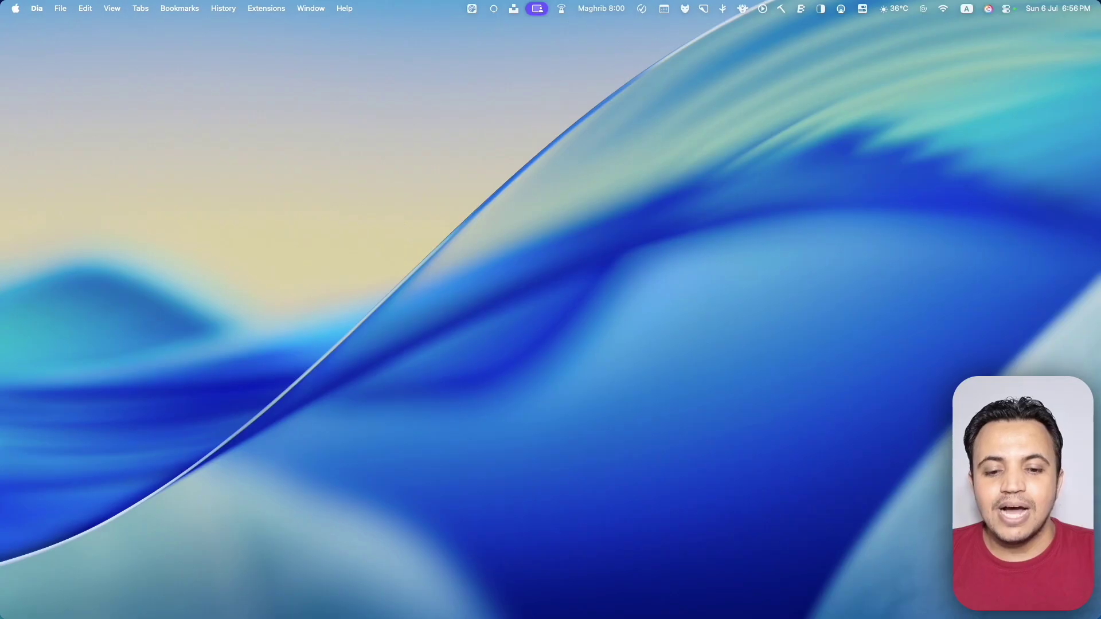
Switch to the Dia browser and examine the SuperCorners v1.1.0 release notes and downloadable assets on GitHub.
left_click(516, 599)
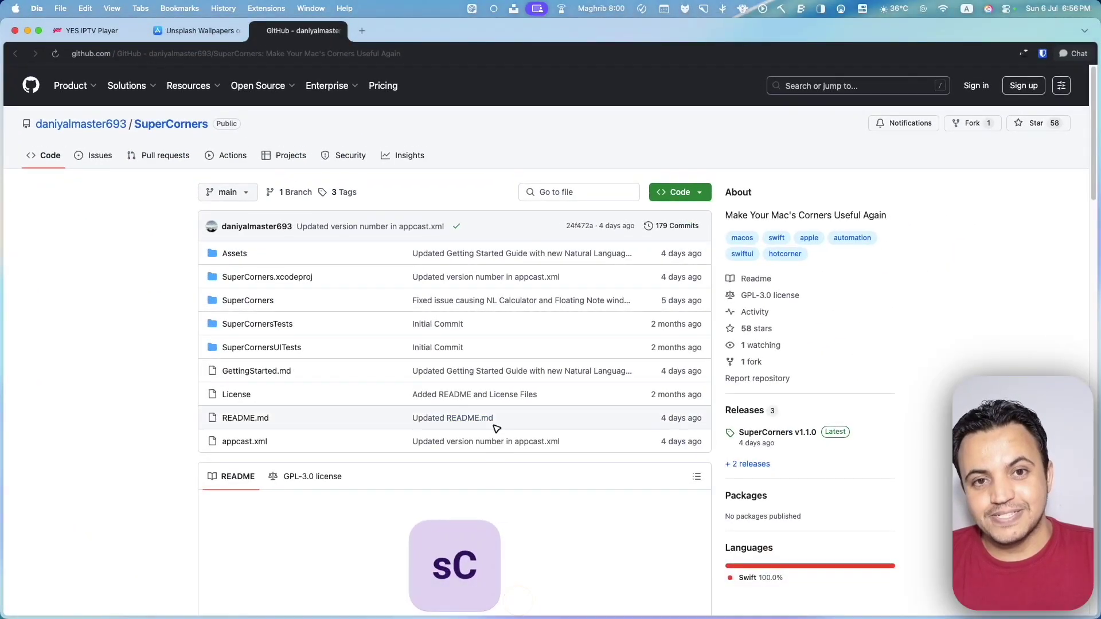
scroll(541, 364, "down", 5)
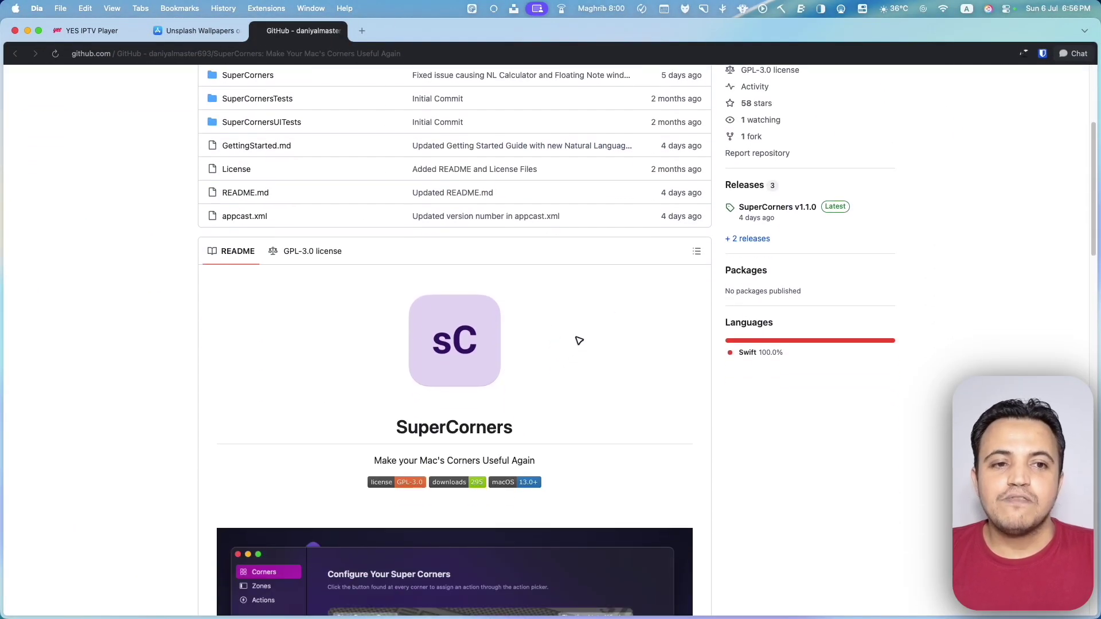
left_click(745, 186)
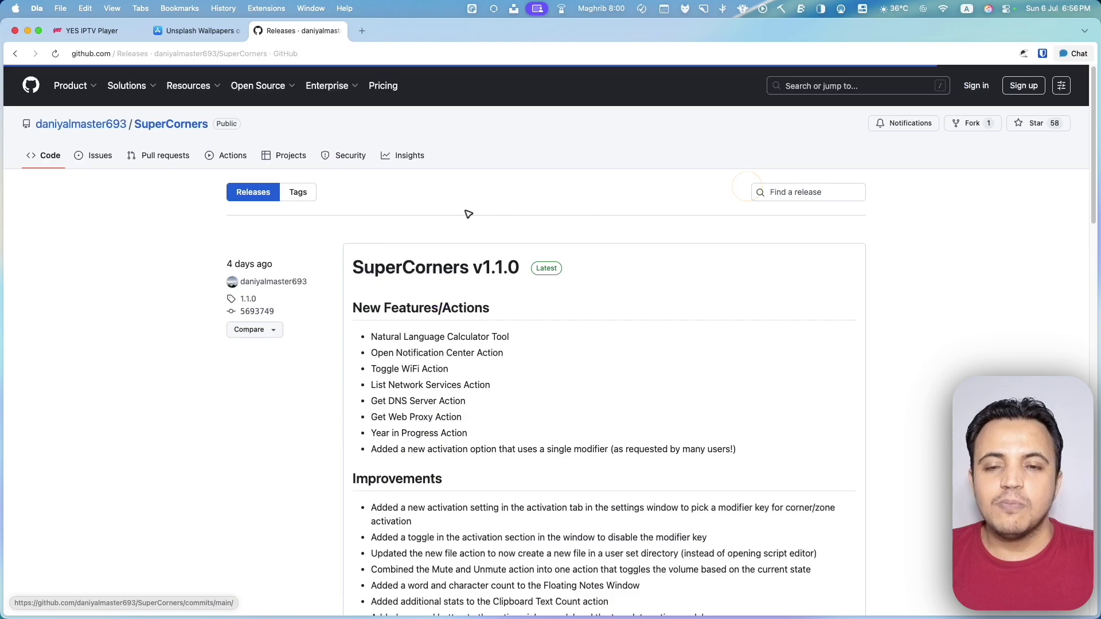
scroll(462, 252, "down", 7)
scroll(456, 296, "down", 5)
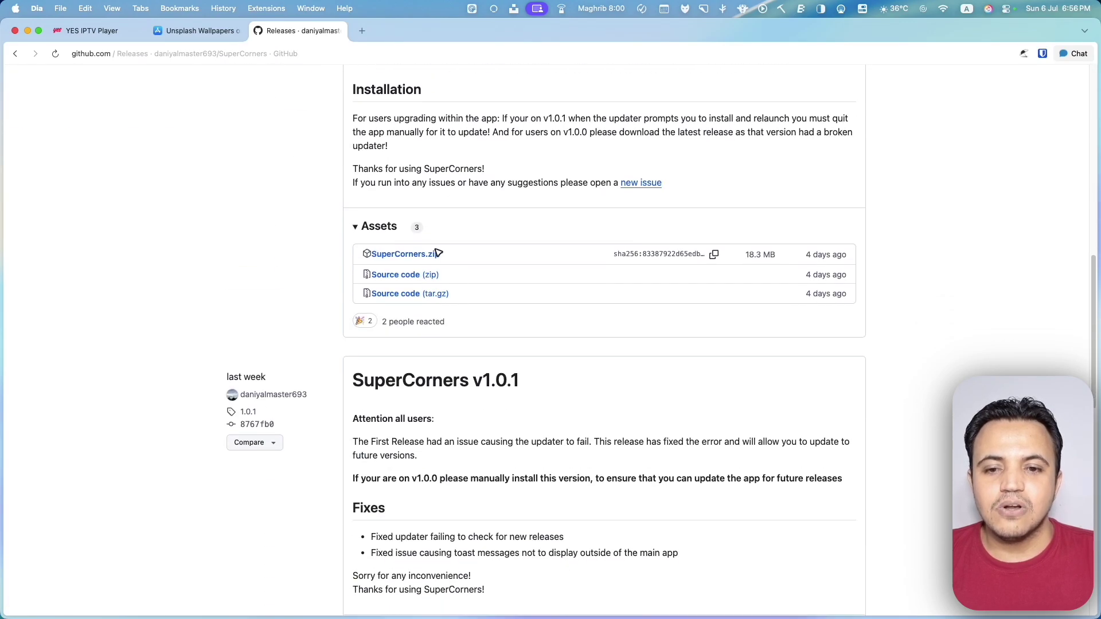
scroll(411, 273, "up", 10)
scroll(428, 270, "down", 15)
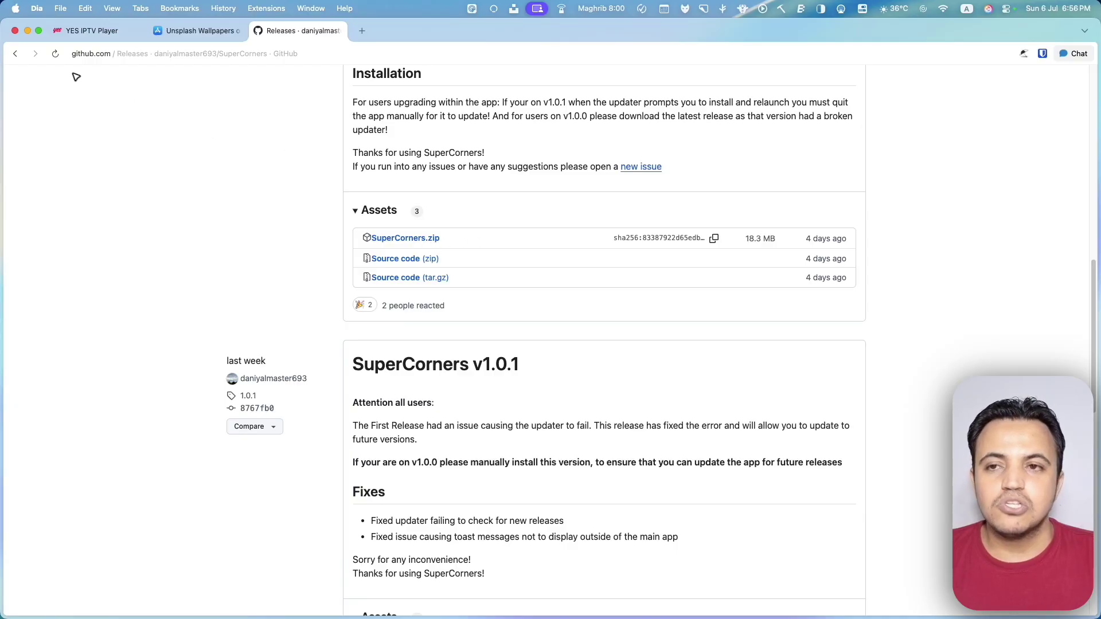
left_click(27, 30)
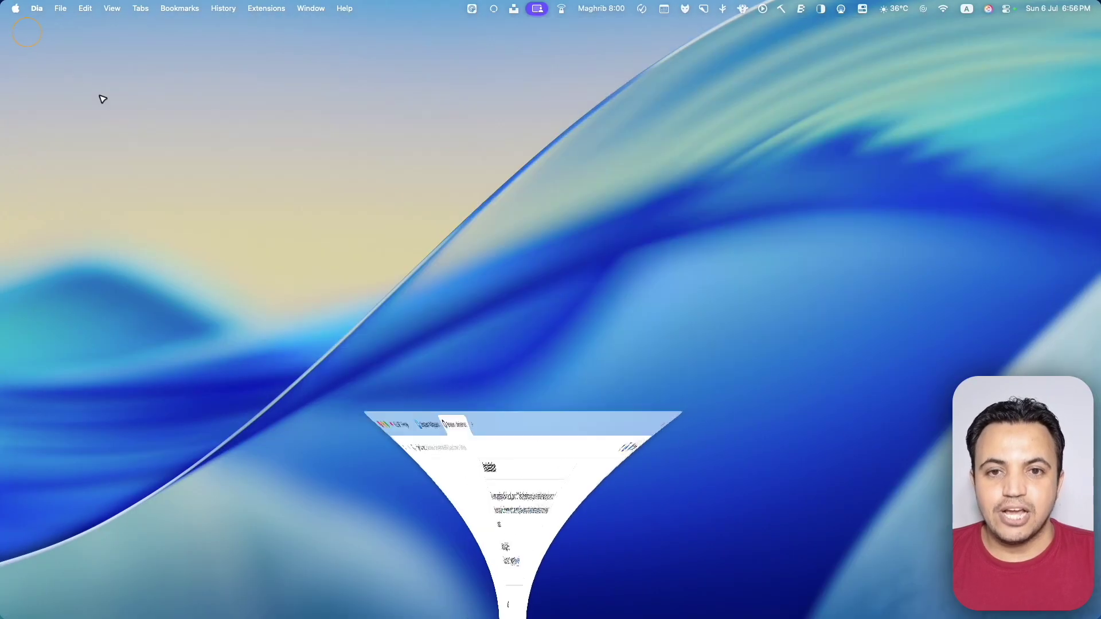
Launch SuperCorners and override its security block by choosing to open it anyway in System Settings under Privacy & Security.
left_click(635, 600)
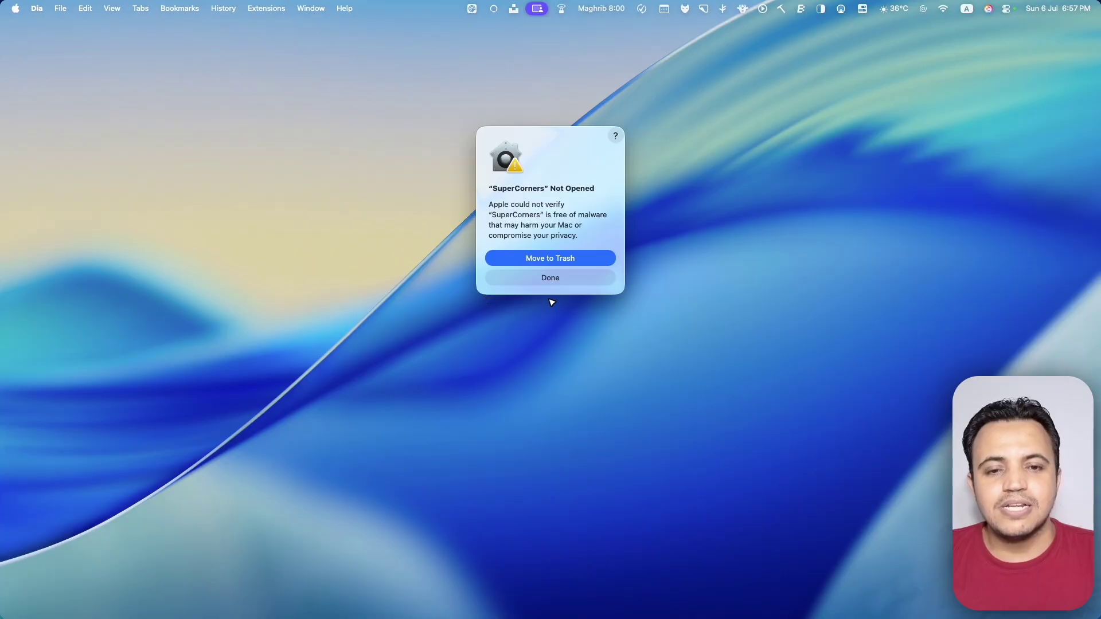
left_click(547, 279)
mouse_move(514, 603)
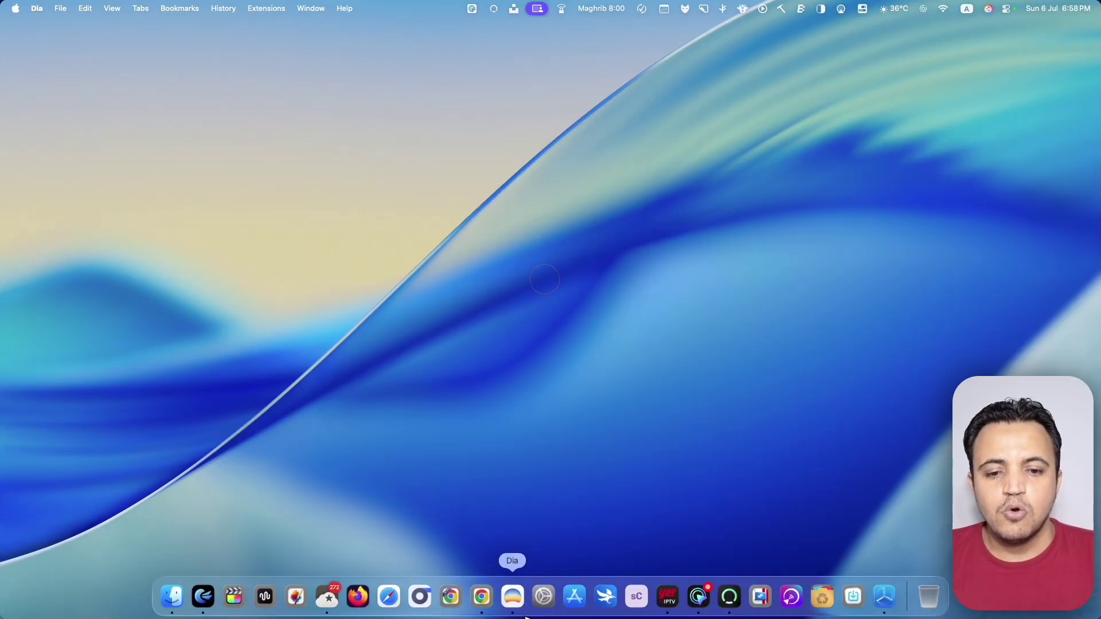
left_click(549, 605)
scroll(381, 313, "down", 5)
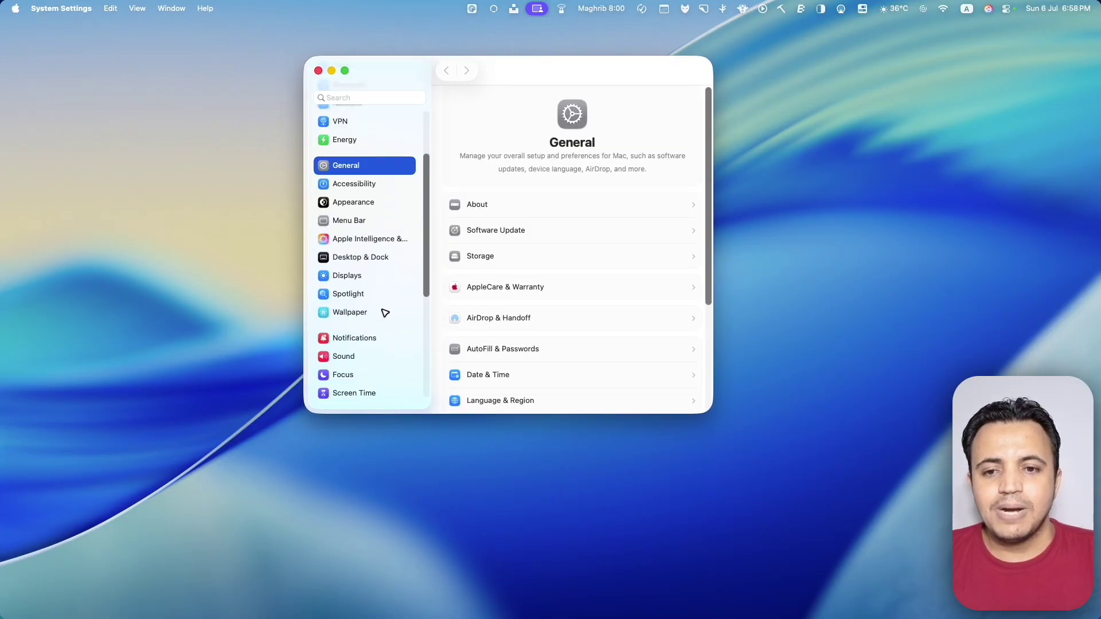
scroll(353, 264, "down", 2)
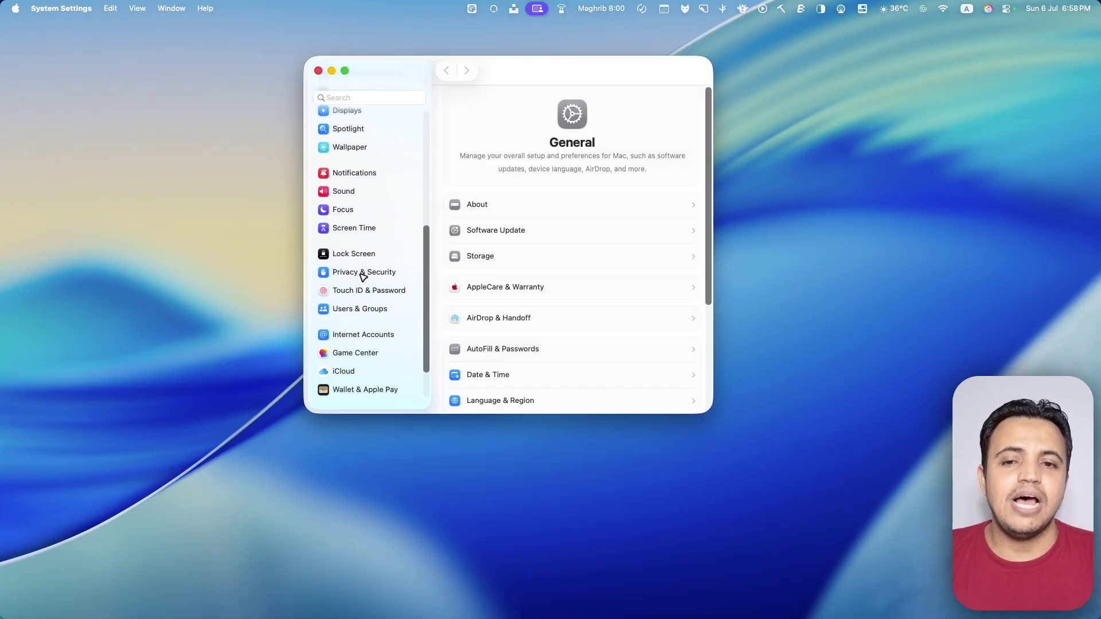
left_click(362, 274)
scroll(533, 241, "down", 10)
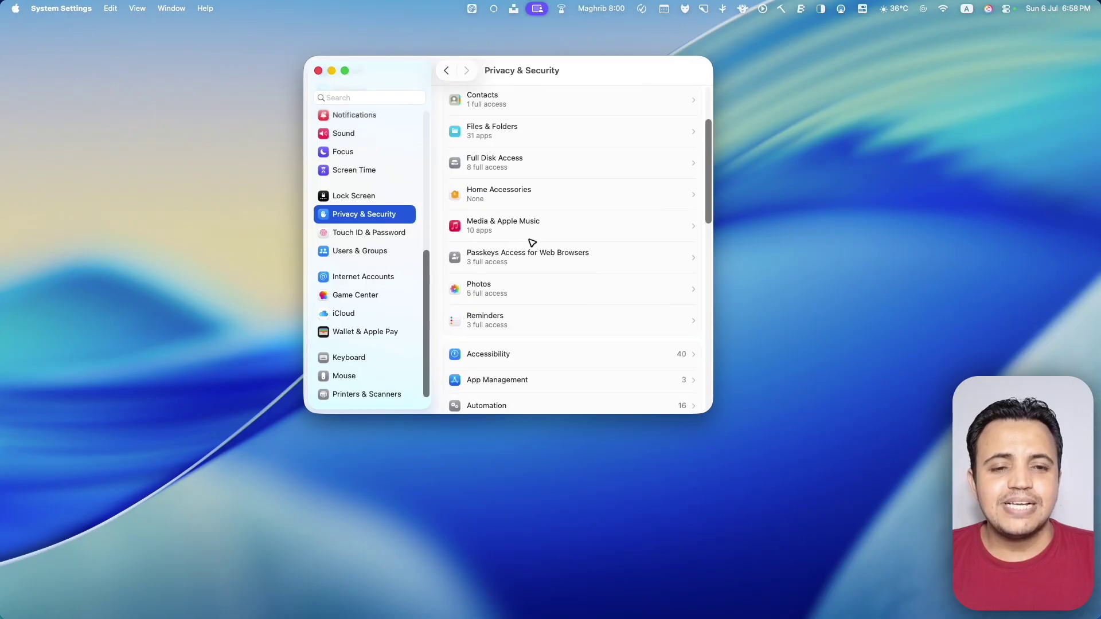
scroll(533, 241, "down", 5)
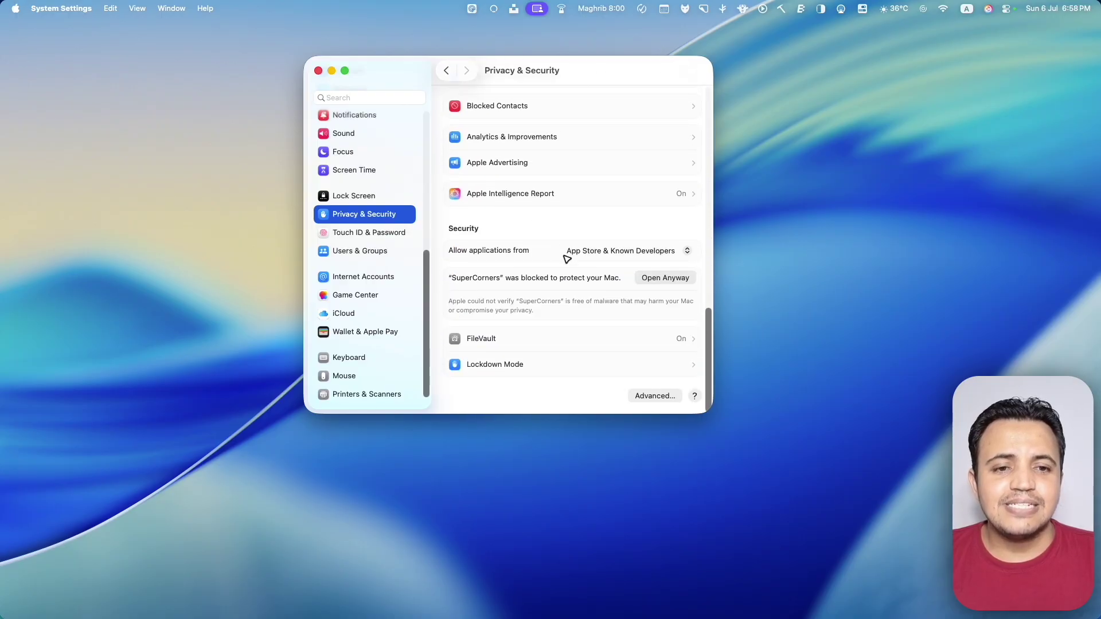
left_click(675, 279)
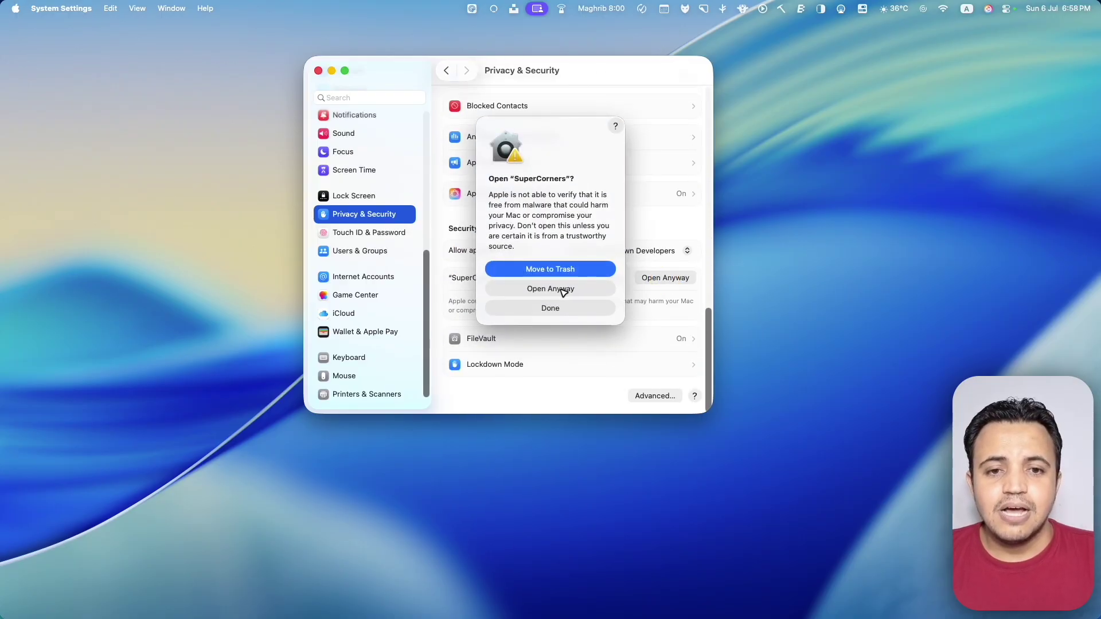
left_click(551, 290)
left_click(550, 216)
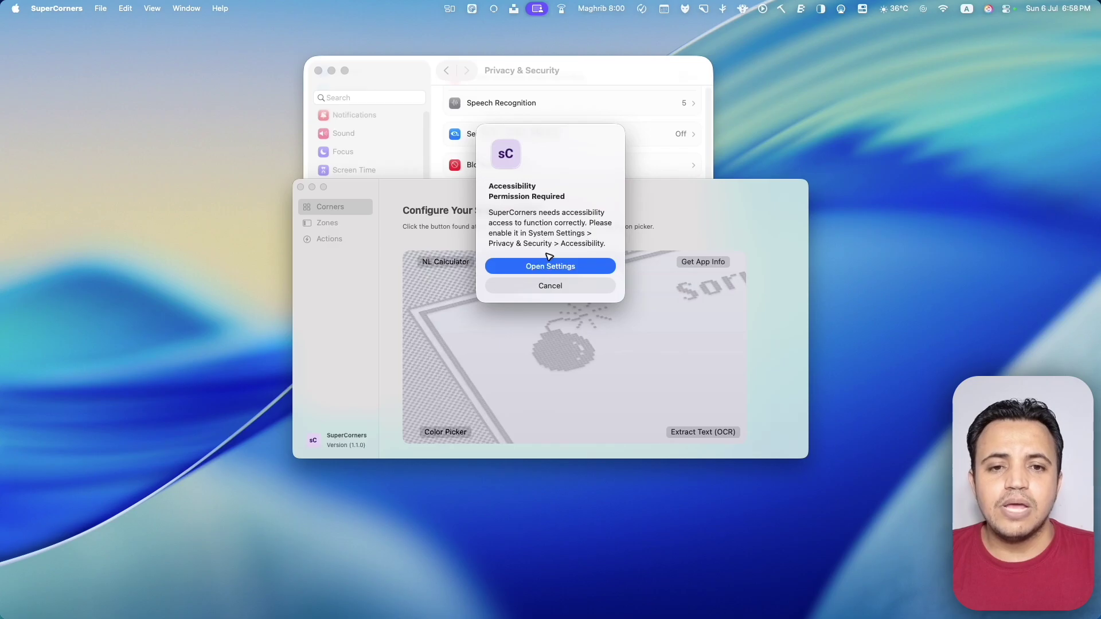
Grant SuperCorners the required Accessibility permission in System Settings.
left_click_drag(536, 186, 488, 185)
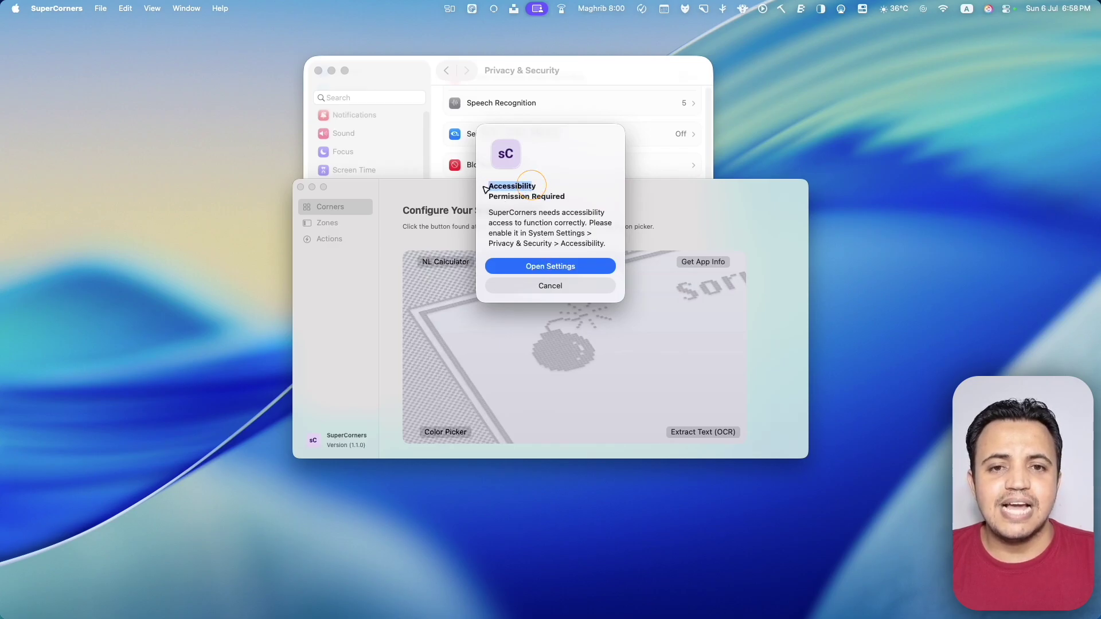
left_click(558, 270)
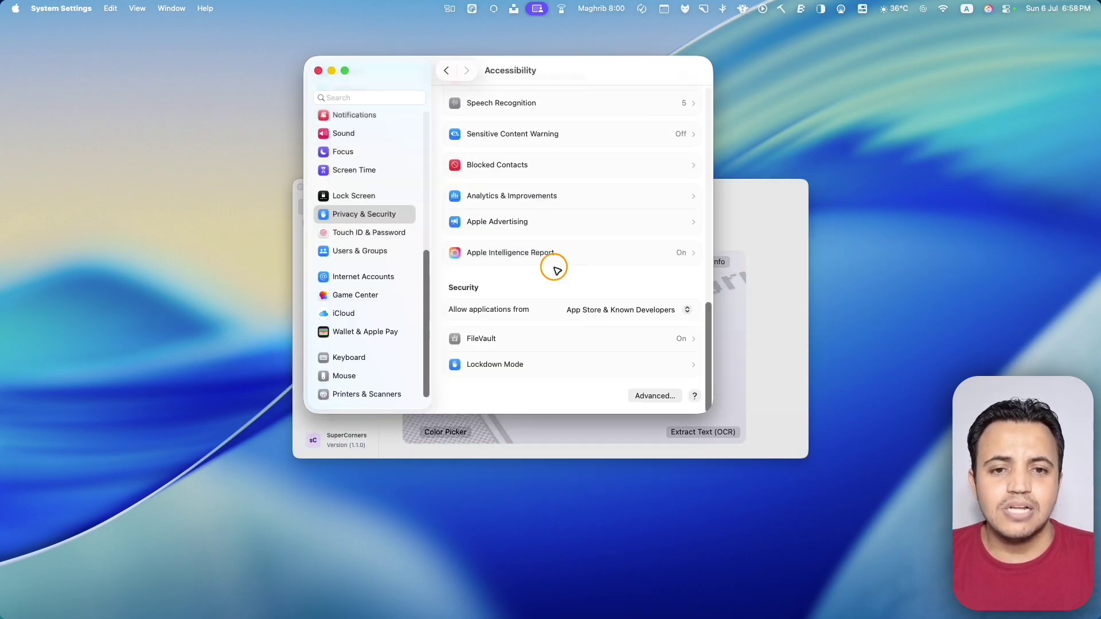
scroll(590, 245, "down", 5)
scroll(591, 243, "down", 4)
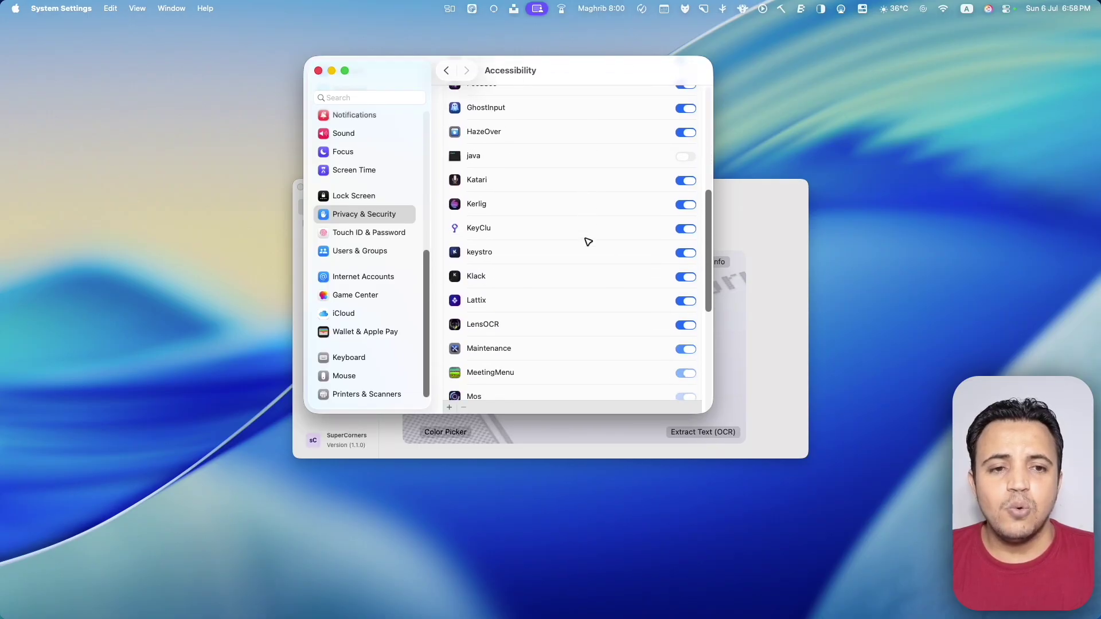
scroll(588, 241, "down", 5)
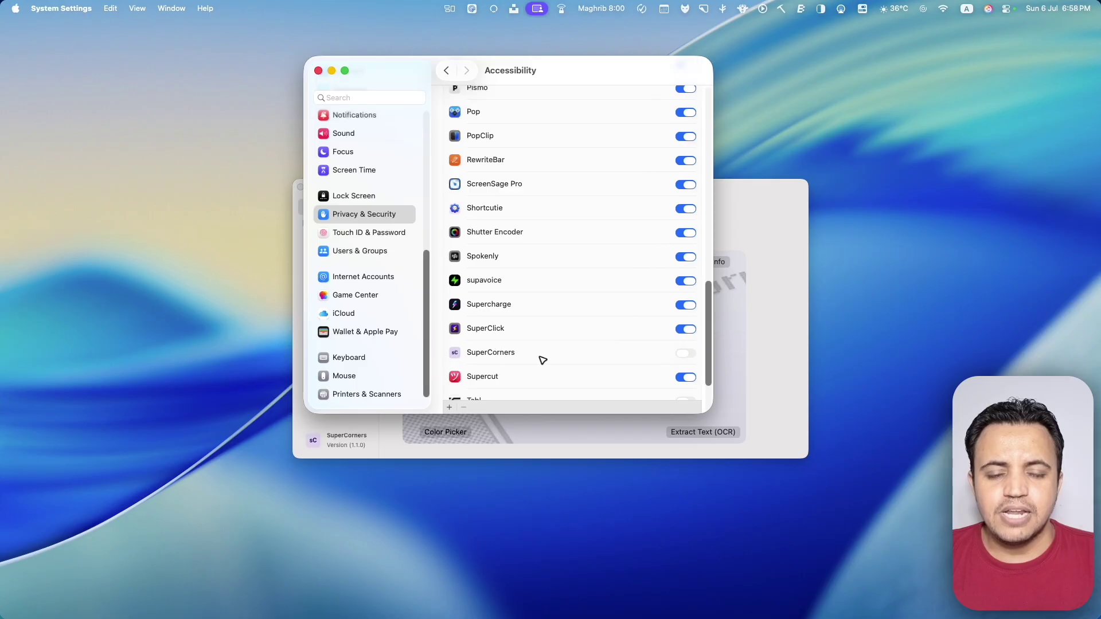
scroll(691, 359, "down", 2)
left_click(686, 360)
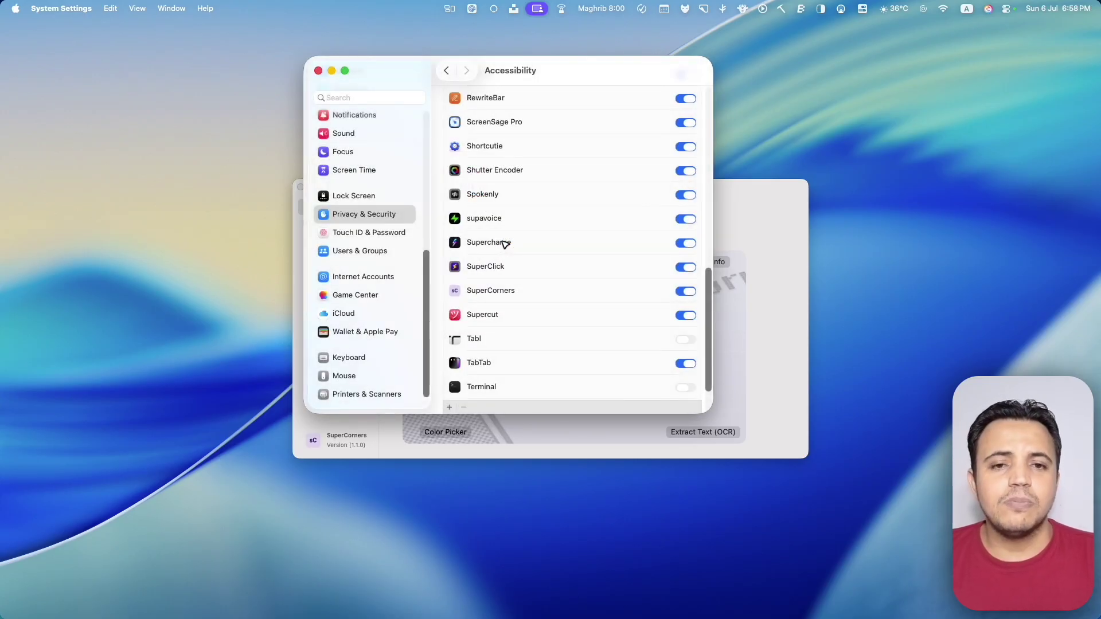
Close System Settings, bring the SuperCorners window to the front and move it higher on the desktop.
left_click(318, 71)
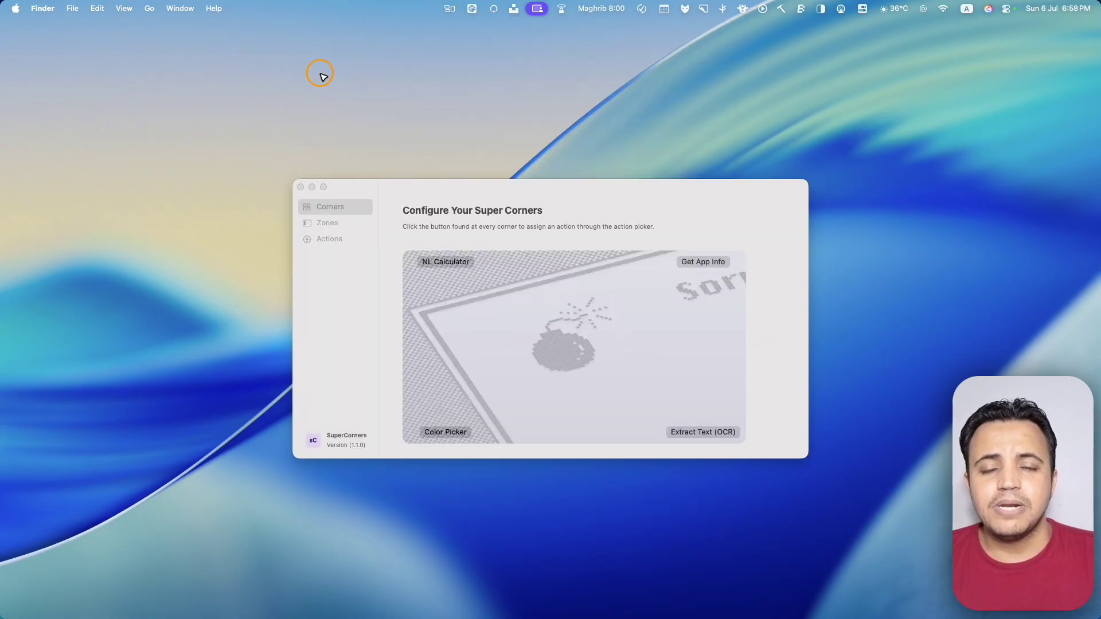
left_click(493, 196)
left_click_drag(459, 191, 413, 58)
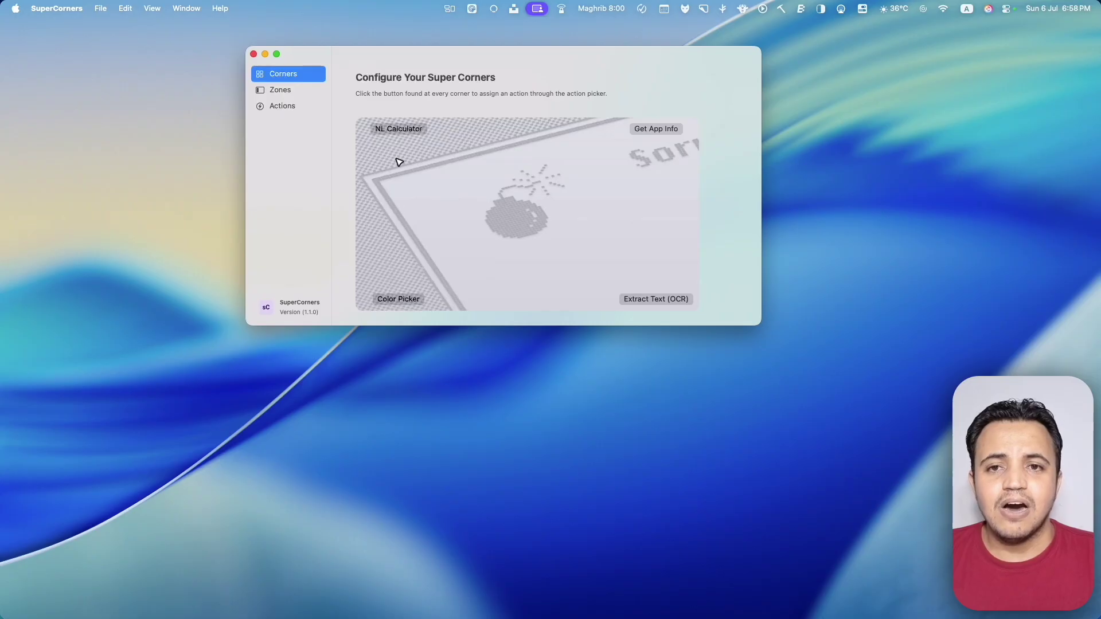
Examine the SuperCorners Zones and Actions pages, browsing action categories such as System Actions, App Actions, Developer and Capture.
left_click(282, 90)
left_click(283, 107)
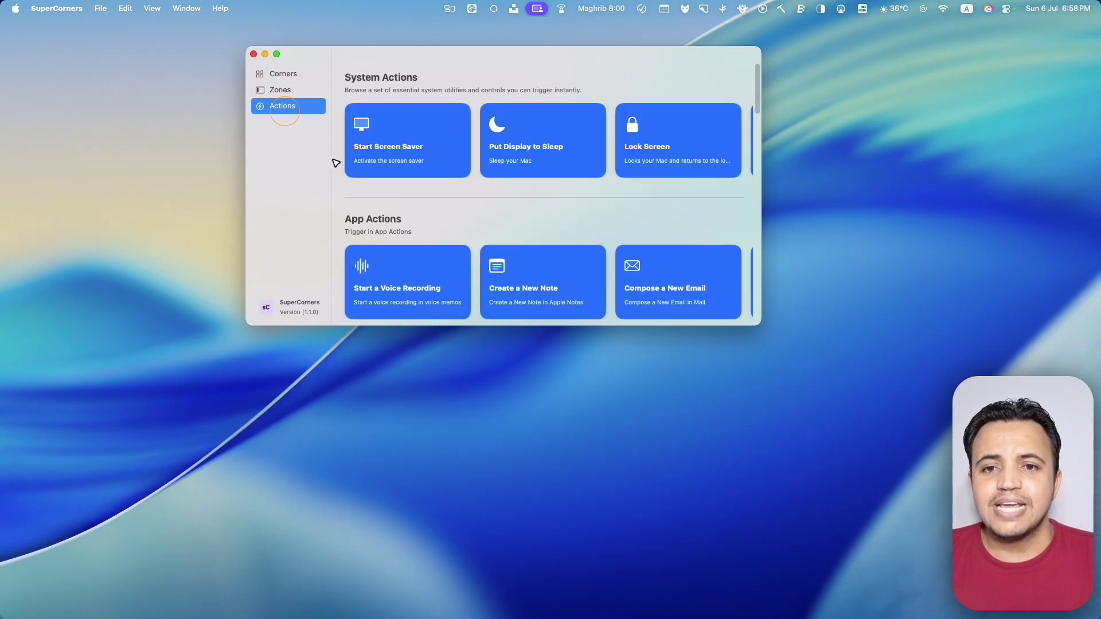
left_click(281, 90)
left_click(283, 106)
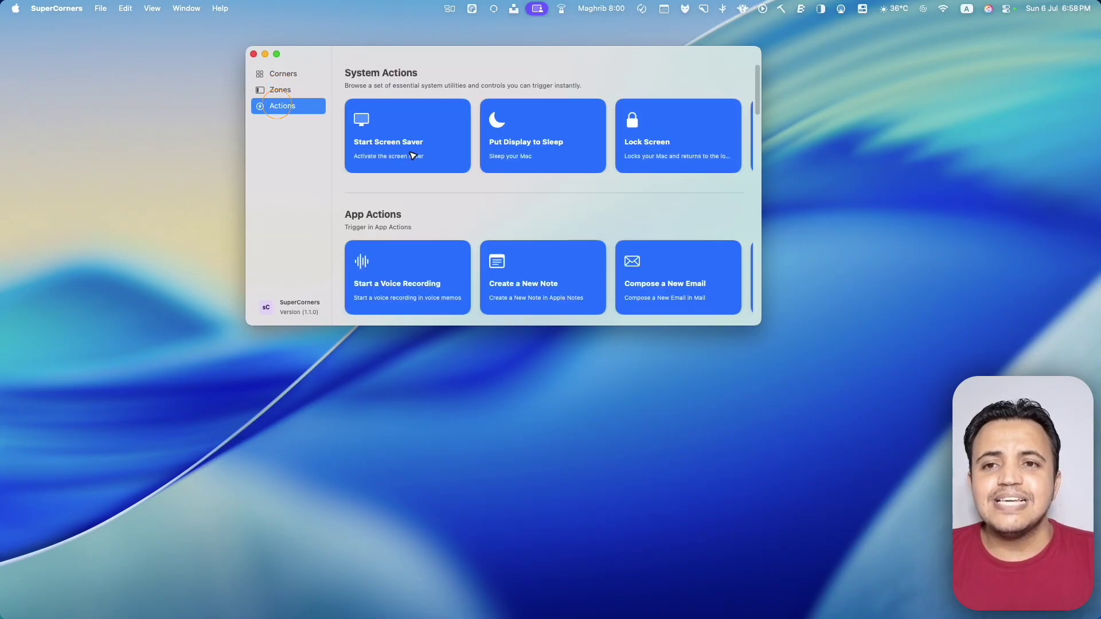
scroll(480, 191, "down", 10)
scroll(480, 191, "down", 1)
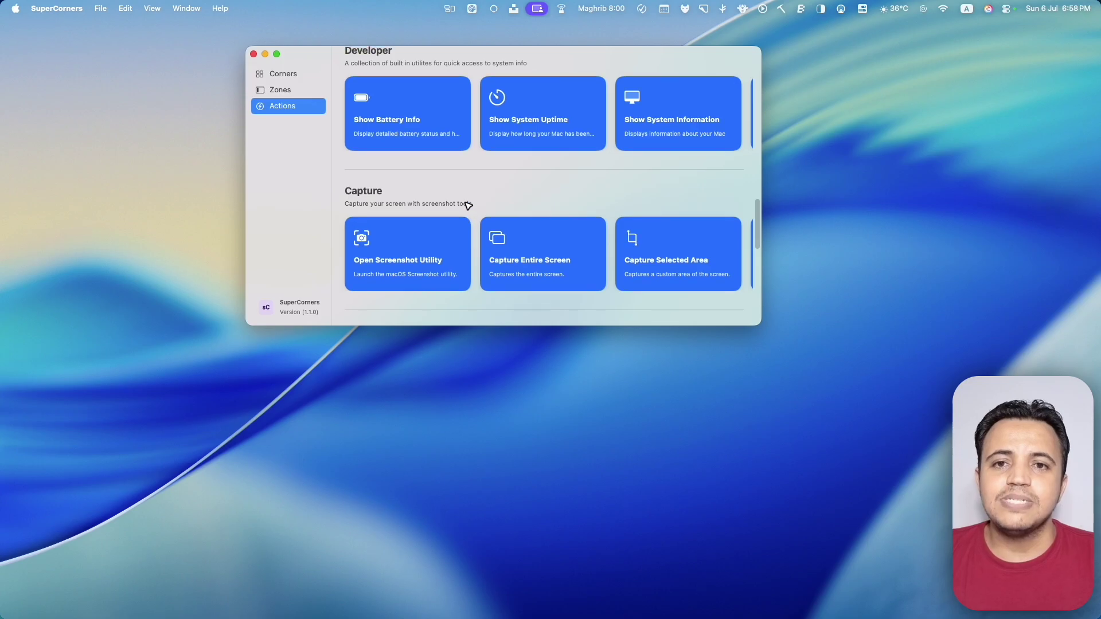
scroll(469, 203, "up", 4)
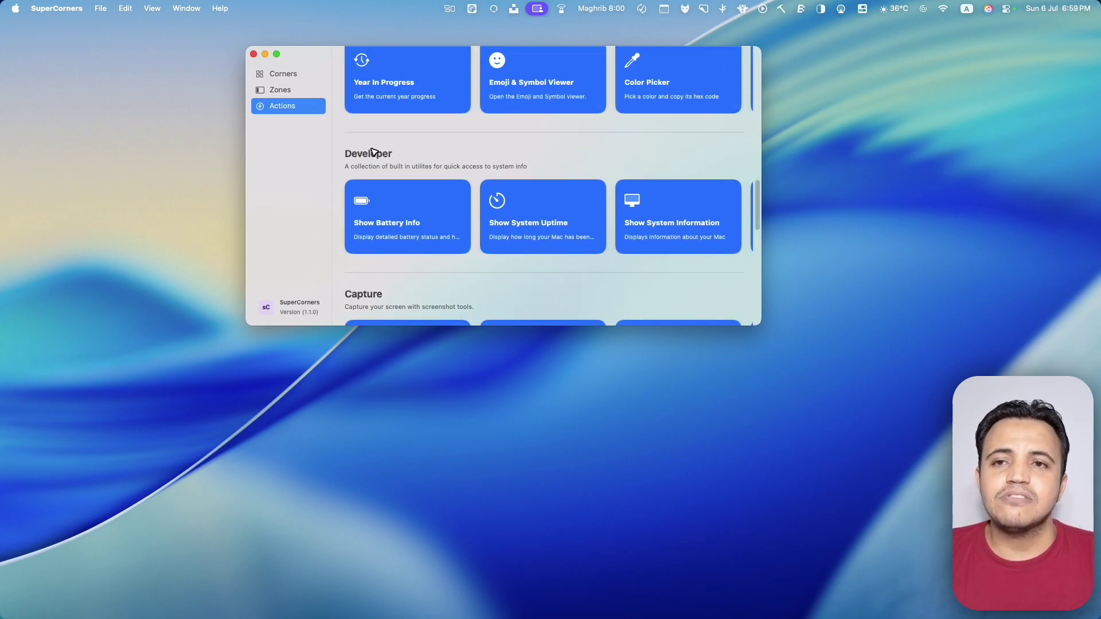
scroll(373, 152, "up", 10)
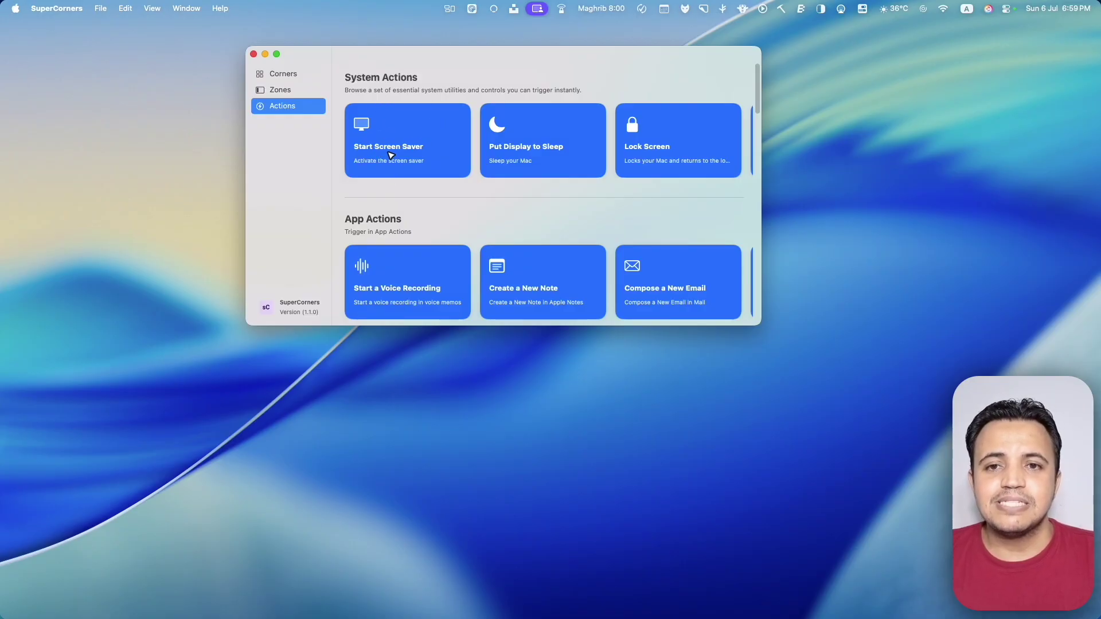
scroll(516, 161, "down", 3)
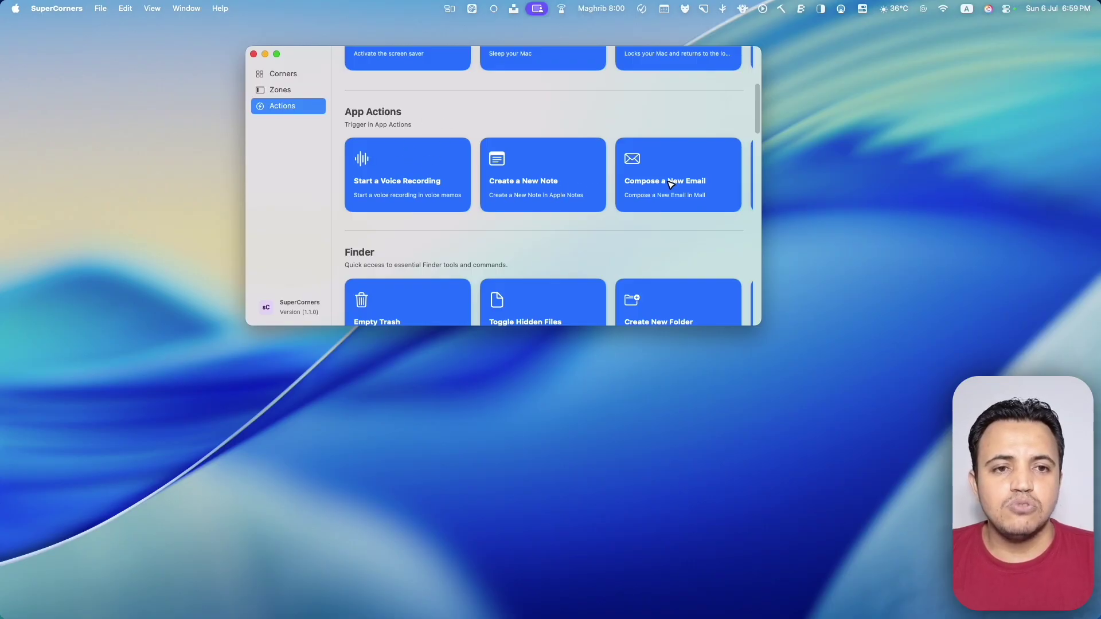
scroll(674, 184, "down", 6)
scroll(652, 187, "up", 9)
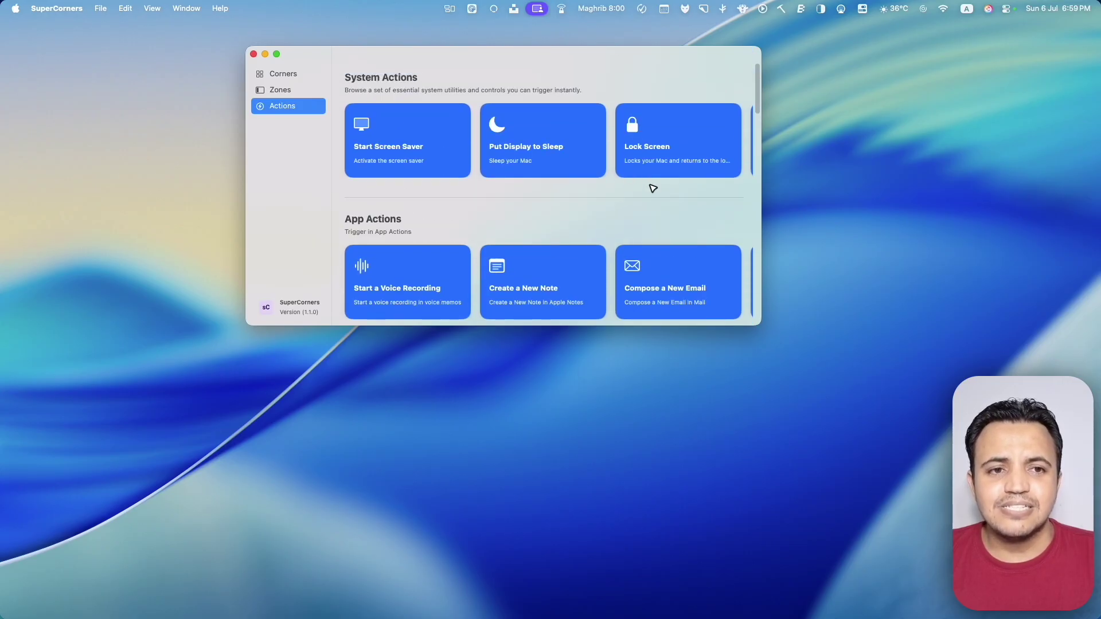
scroll(540, 172, "down", 3)
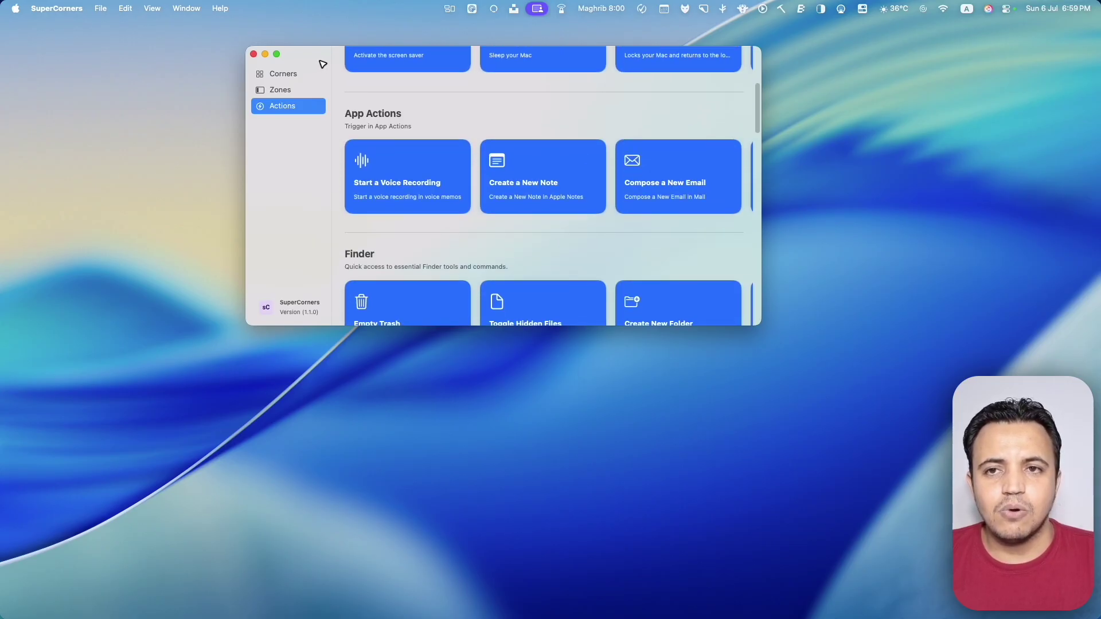
Reposition the SuperCorners window and widen it to show more actions per category, returning to System Actions.
left_click_drag(320, 52, 256, 61)
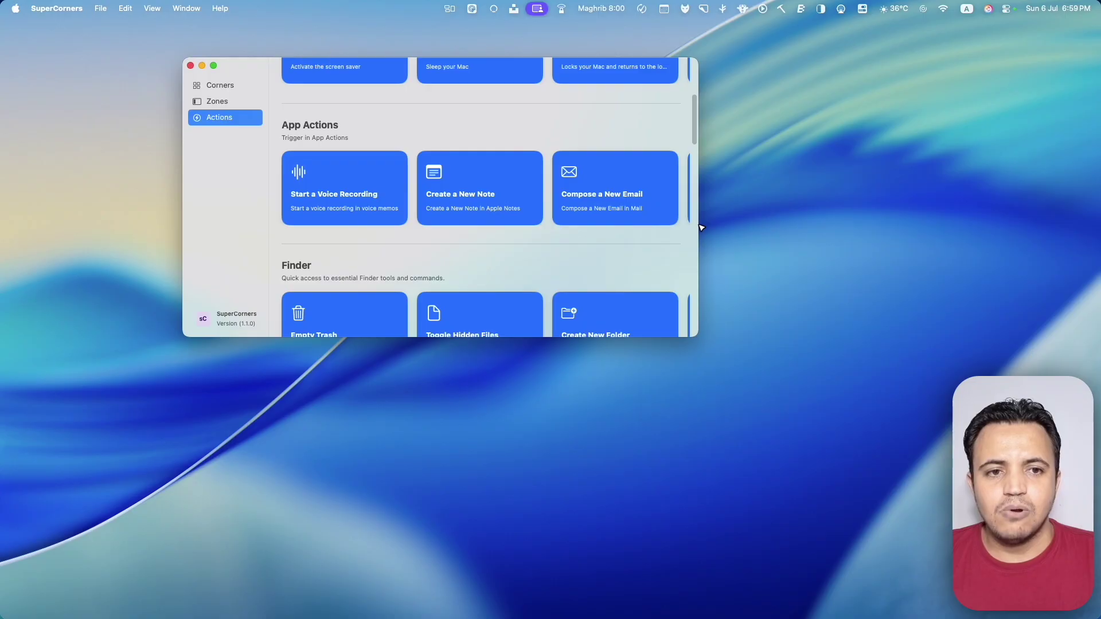
left_click_drag(701, 227, 1012, 215)
scroll(738, 219, "up", 3)
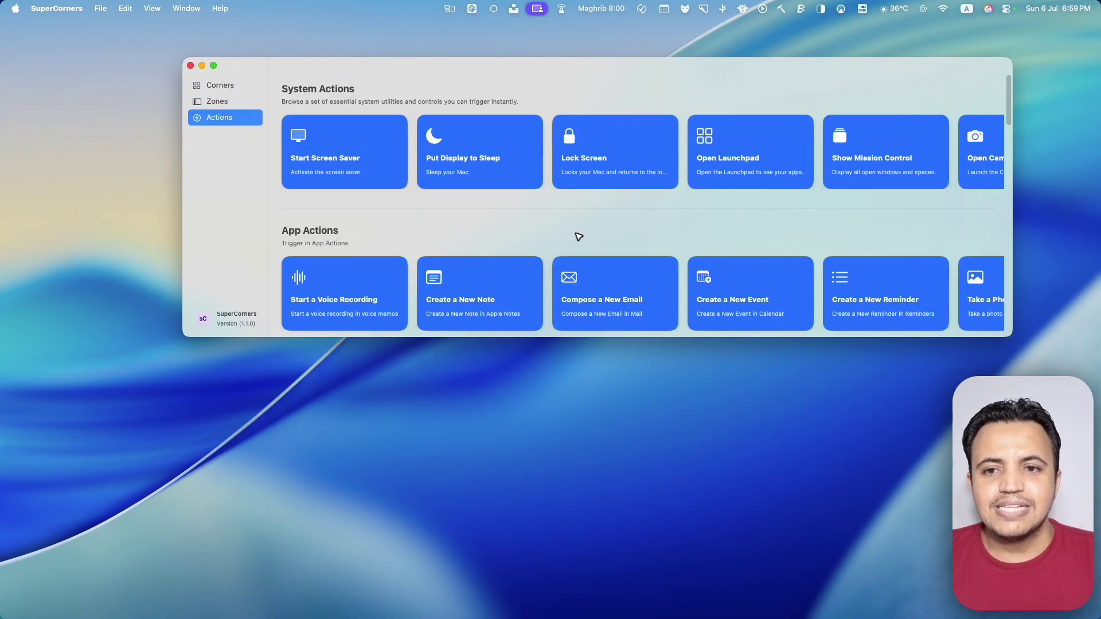
Look through the remaining action categories in the widened library, including Capture, Media, Window Management, Template Actions and Tools.
scroll(579, 229, "down", 15)
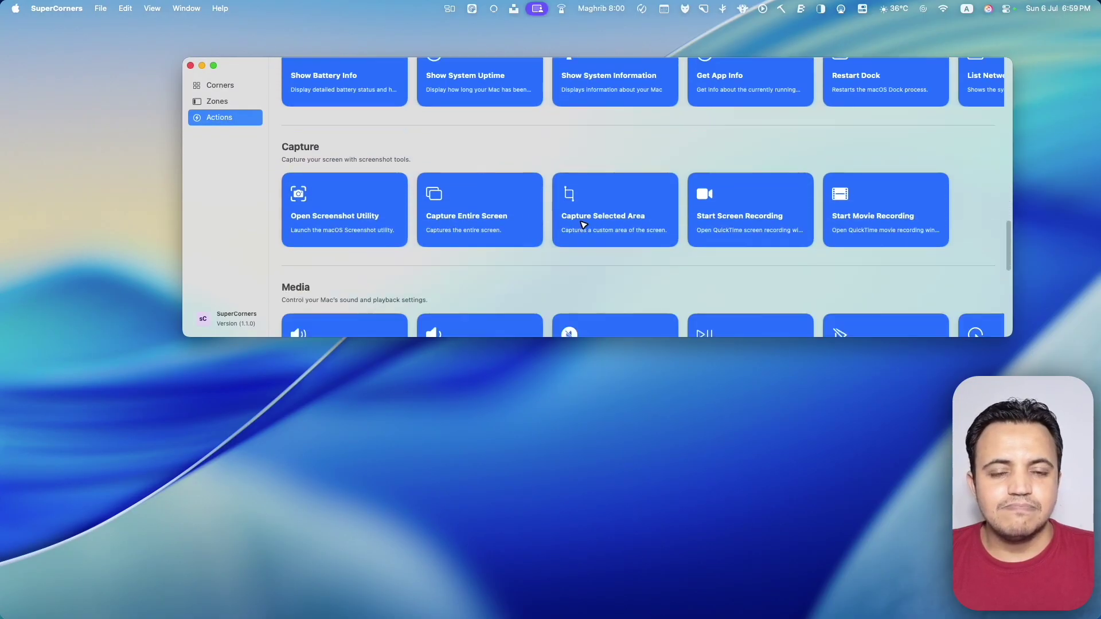
scroll(583, 224, "down", 5)
scroll(583, 226, "up", 3)
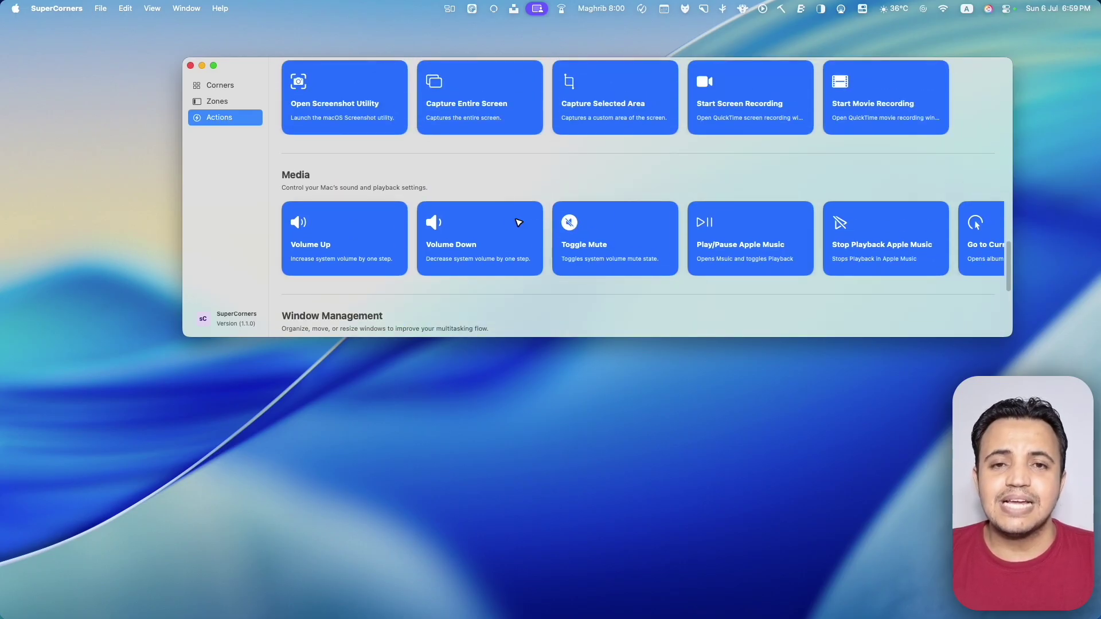
mouse_move(4, 612)
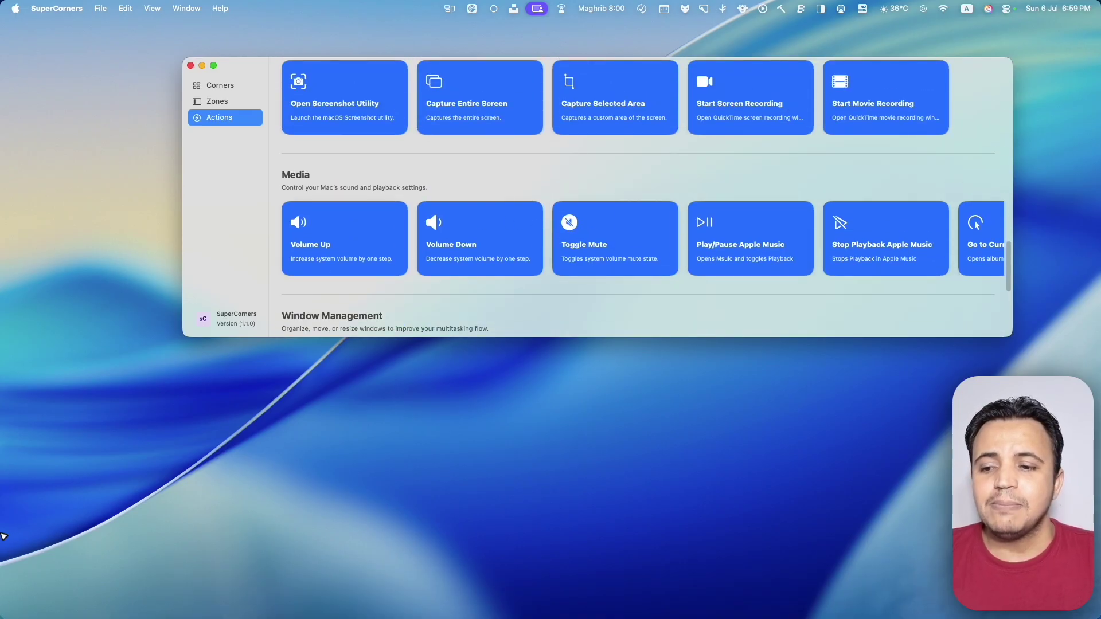
scroll(383, 173, "down", 10)
scroll(383, 173, "up", 6)
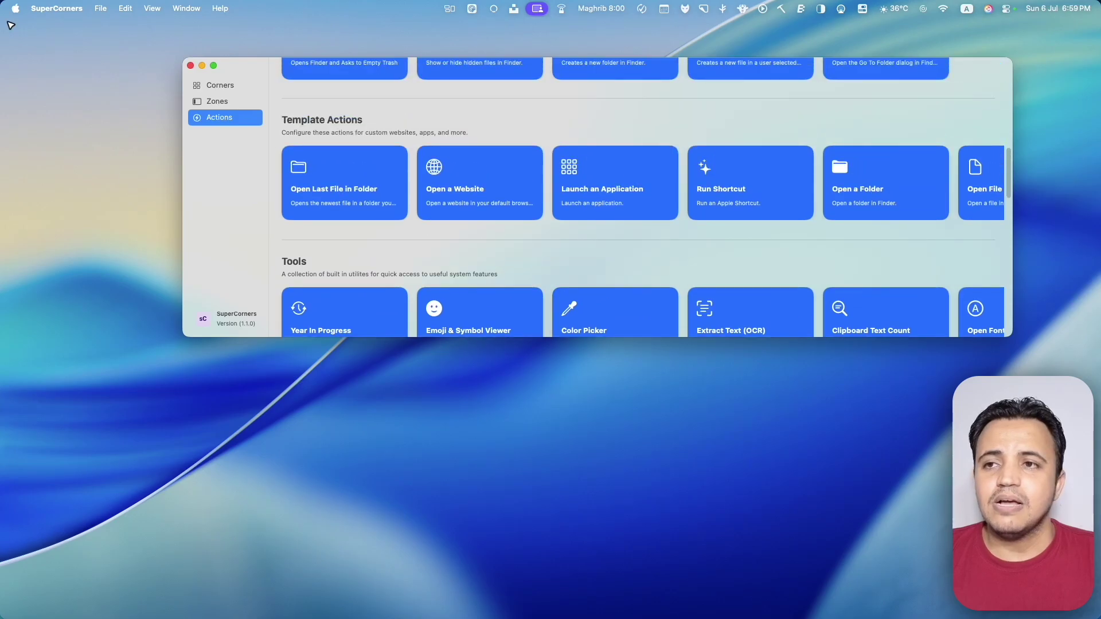
Examine the Action Library choices for the zone assigned Run Shortcut, trying Put Display to Sleep and cancelling without assigning it.
left_click(221, 101)
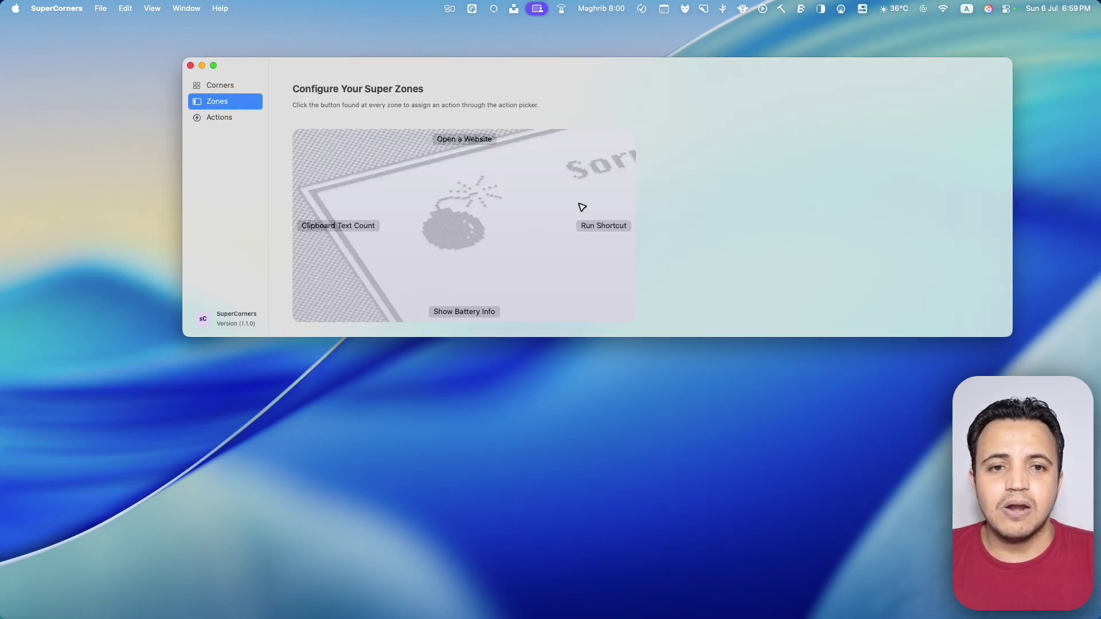
left_click(605, 226)
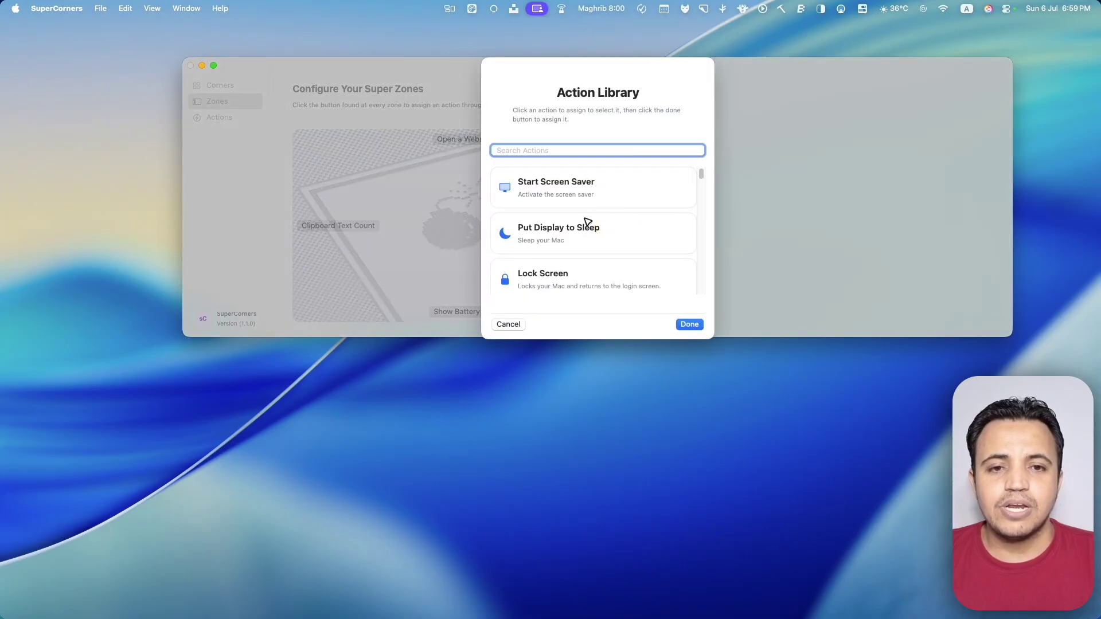
scroll(586, 221, "down", 5)
scroll(590, 196, "up", 5)
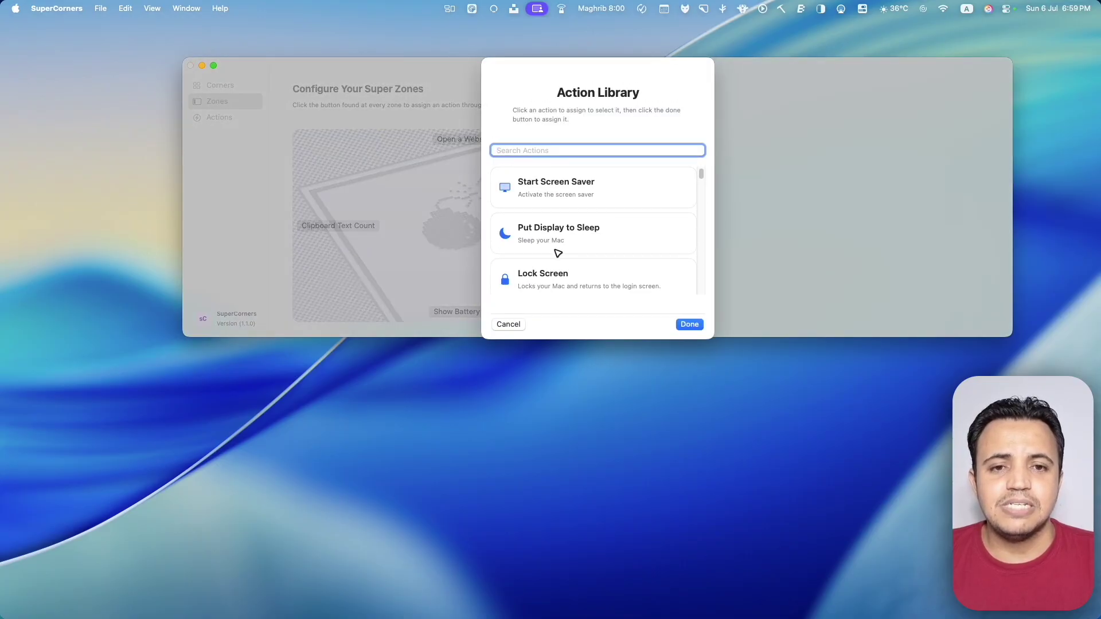
left_click(580, 234)
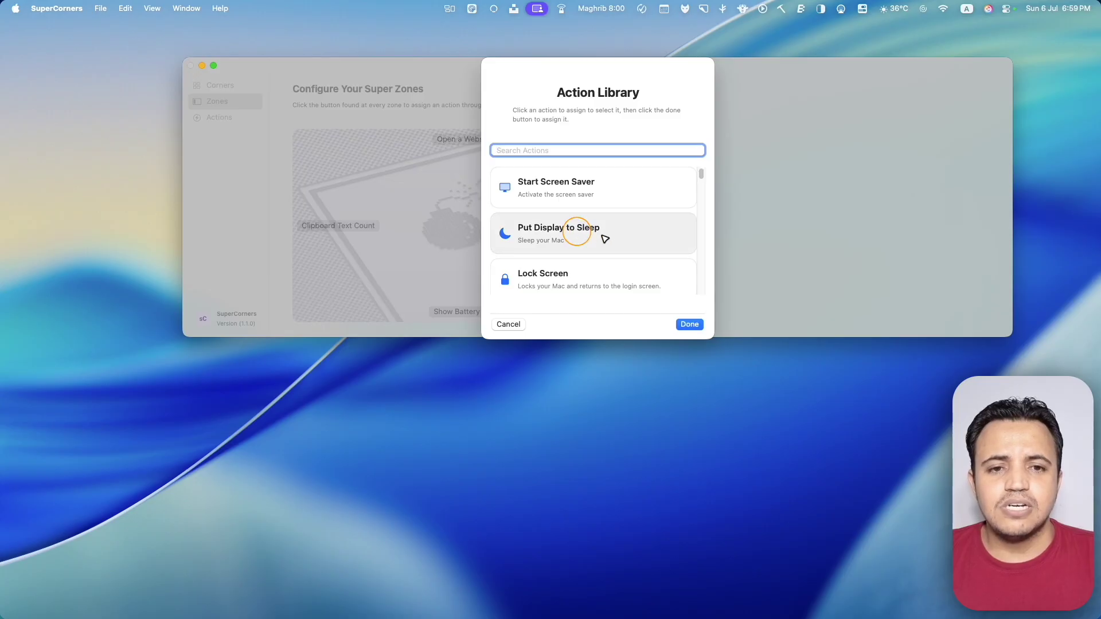
left_click(508, 323)
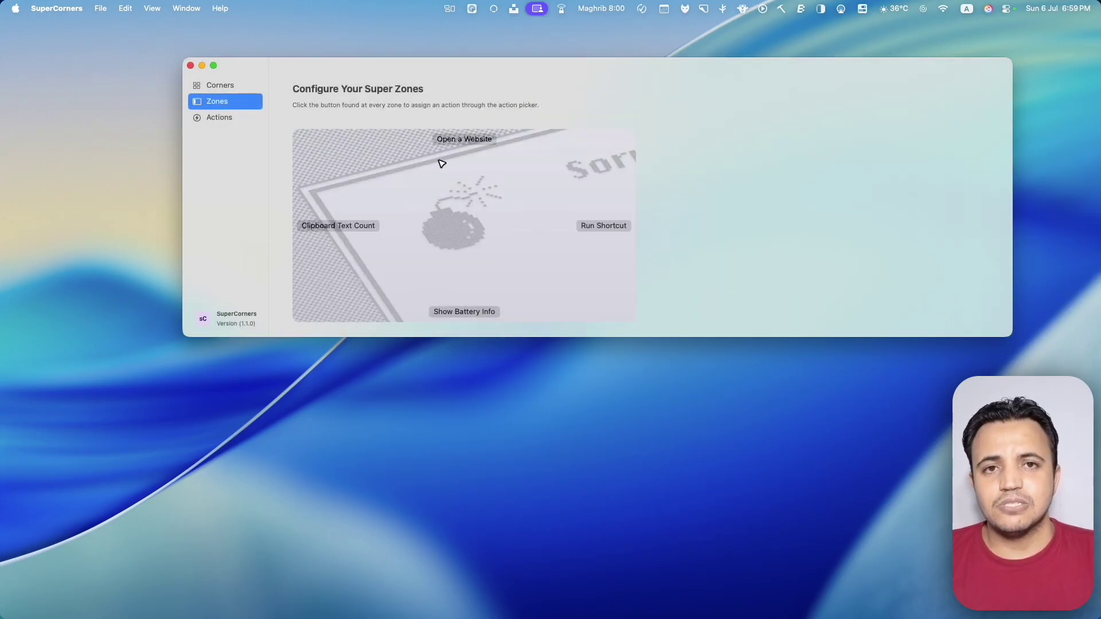